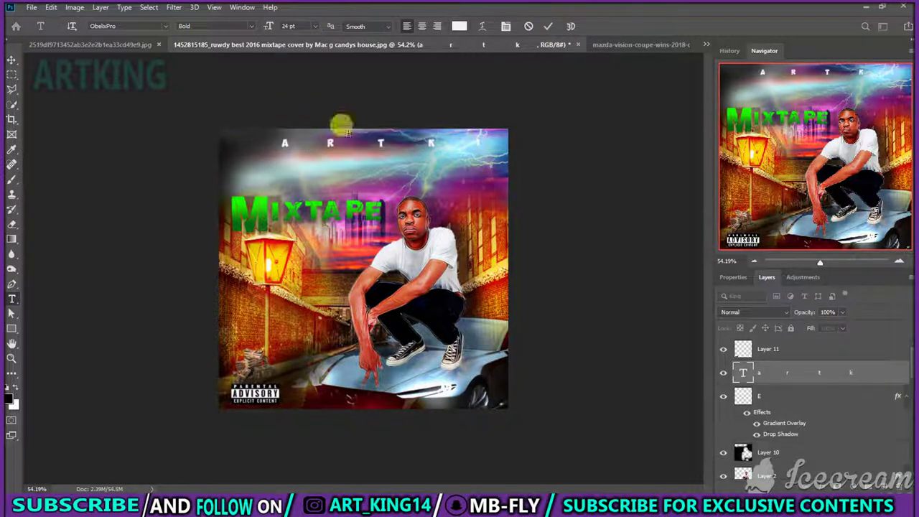
# Try gradient presets and recolour a stop toward pink for ARTKING, then erase part of the top-left artwork.
pyautogui.click(621, 117)
pyautogui.click(492, 99)
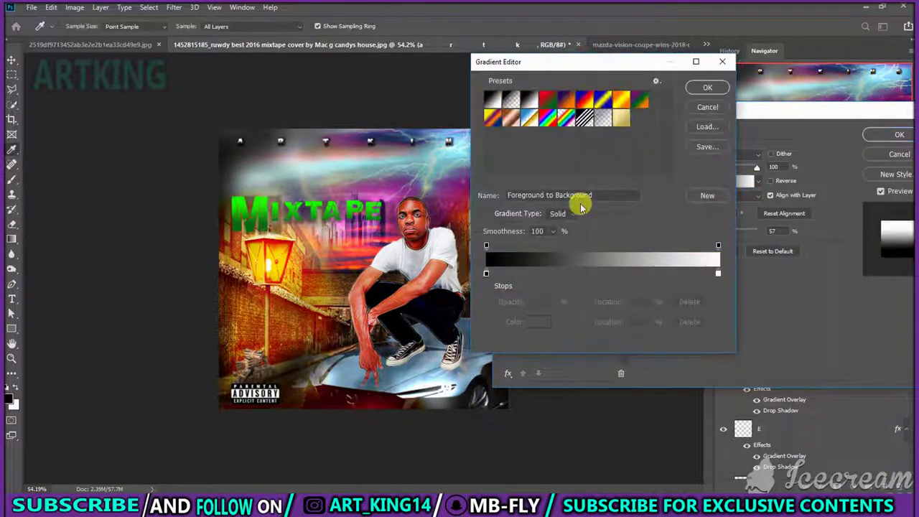
pyautogui.doubleClick(486, 273)
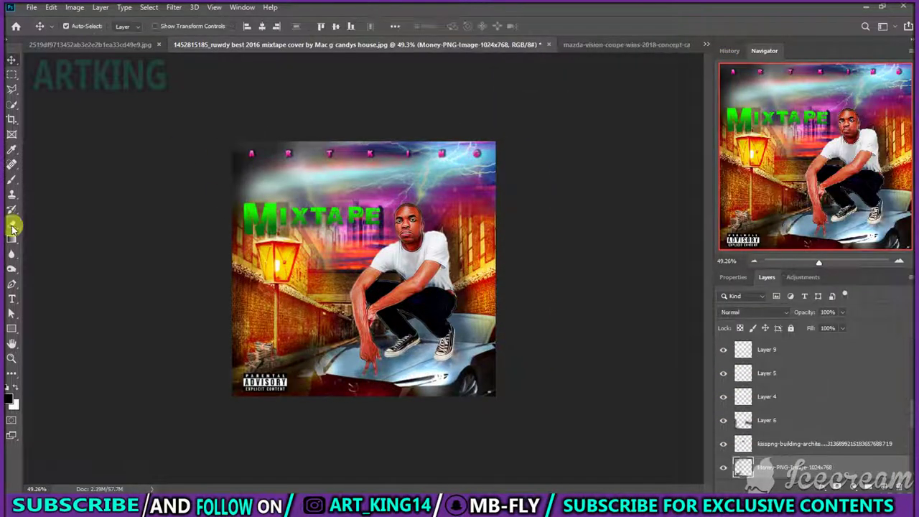
pyautogui.click(12, 227)
pyautogui.click(251, 186)
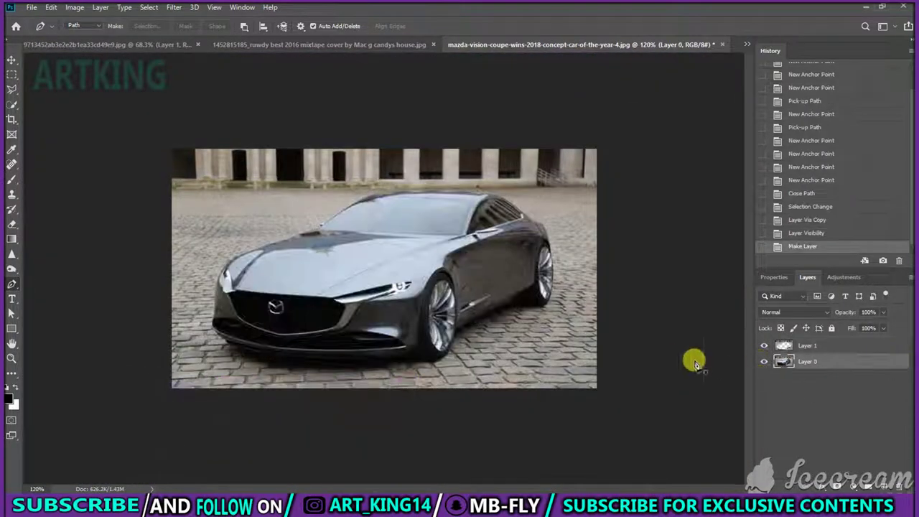
# Undo back through the history to the closed car-outline state.
pyautogui.hotkey('ctrl', 'z')
pyautogui.hotkey('ctrl', 'z')
pyautogui.hotkey('ctrl', 'z')
pyautogui.click(896, 346)
pyautogui.hotkey('ctrl', 'z')
pyautogui.hotkey('ctrl', 'z')
pyautogui.hotkey('ctrl', 'z')
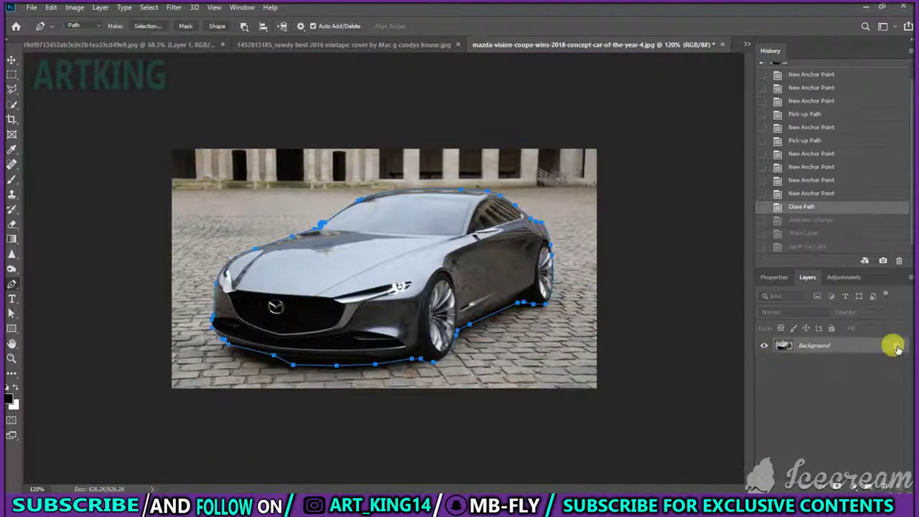
pyautogui.doubleClick(893, 347)
# Refine the car selection with the Quick Selection tool.
pyautogui.press('w')
pyautogui.moveTo(211, 164); pyautogui.dragTo(335, 253)
pyautogui.click(406, 290)
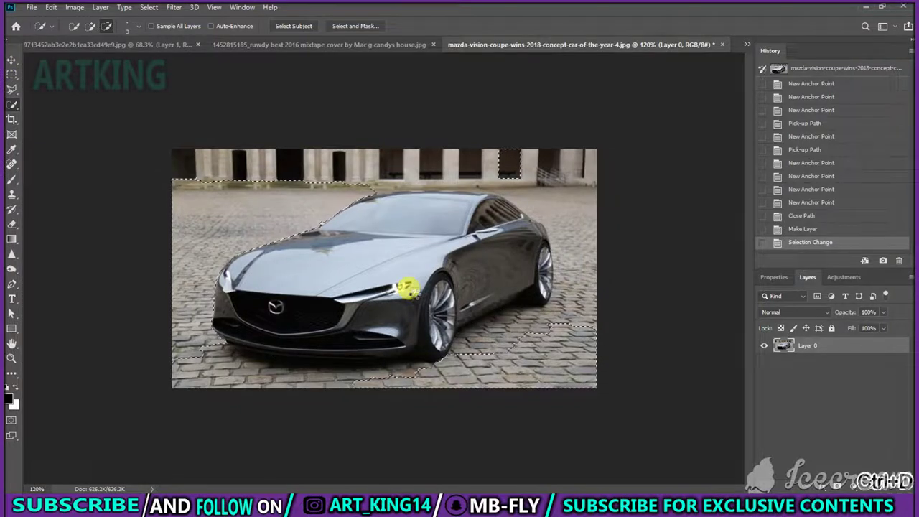
# Select the car as the subject, copy it to its own layer, and hide the original.
pyautogui.hotkey('ctrl', 'd')
pyautogui.click(148, 7)
pyautogui.click(205, 139)
pyautogui.hotkey('ctrl', 'j')
pyautogui.click(764, 361)
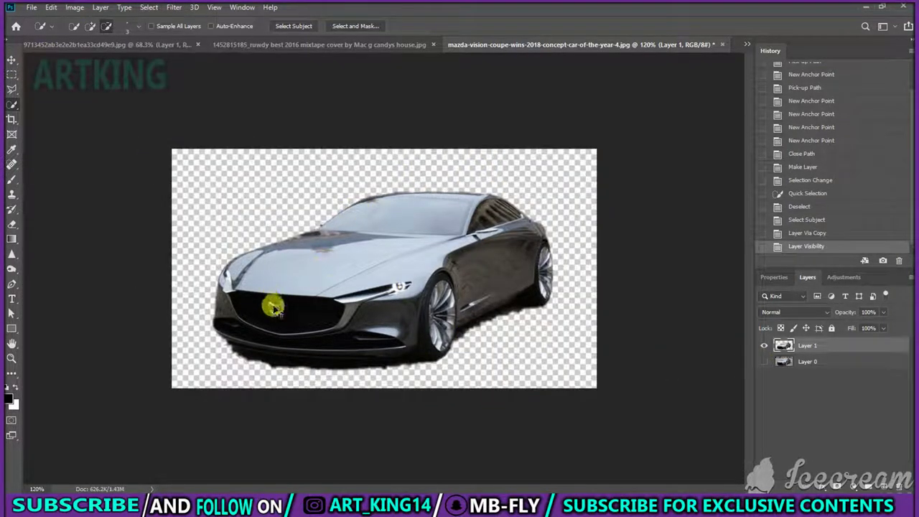
# Darken the car with Curves and move the crouching man up above it.
pyautogui.hotkey('ctrl', 'm')
pyautogui.moveTo(630, 251); pyautogui.dragTo(644, 271)
pyautogui.press('Return')
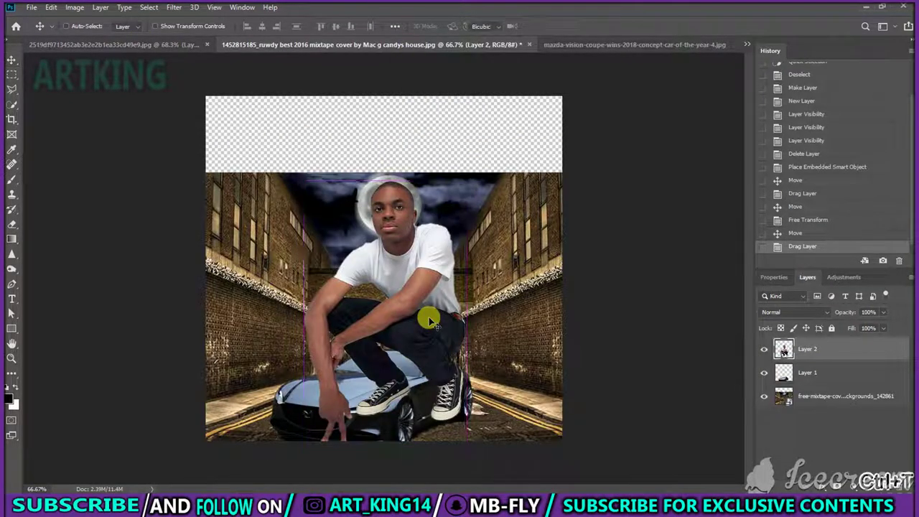
pyautogui.moveTo(419, 336); pyautogui.dragTo(416, 233)
pyautogui.hotkey('ctrl', ',')
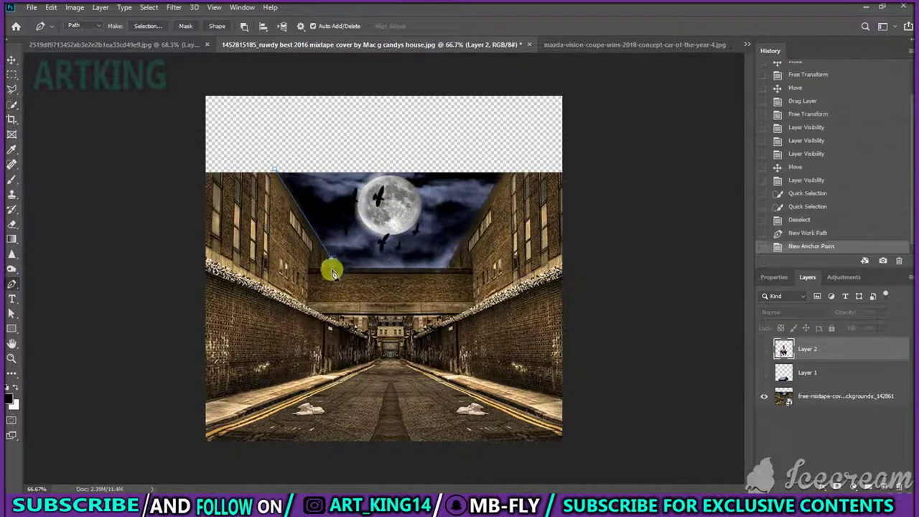
# Close the man's outline, copy him to a new layer below the others, and hide the alley layer.
pyautogui.click(276, 170)
pyautogui.hotkey('ctrl', 'Return')
pyautogui.hotkey('ctrl', 'j')
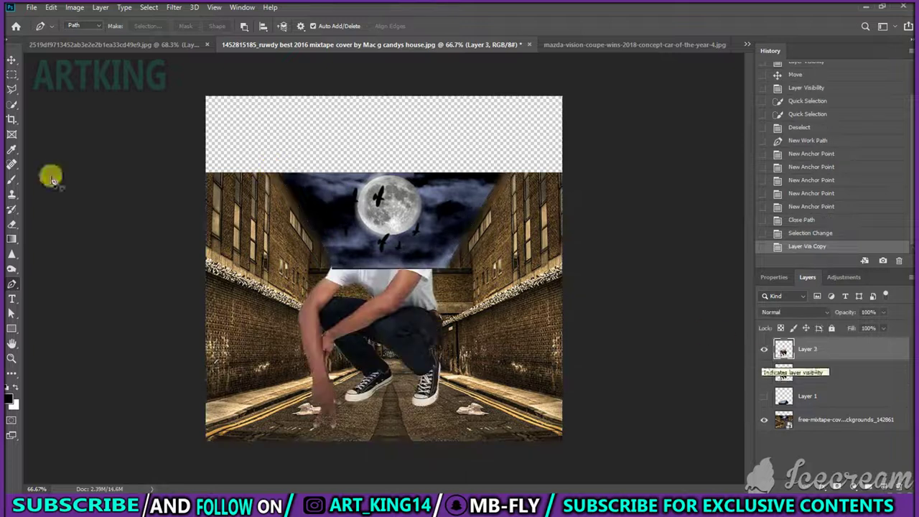
pyautogui.press('v')
pyautogui.hotkey('ctrl', '[')
pyautogui.hotkey('ctrl', '[')
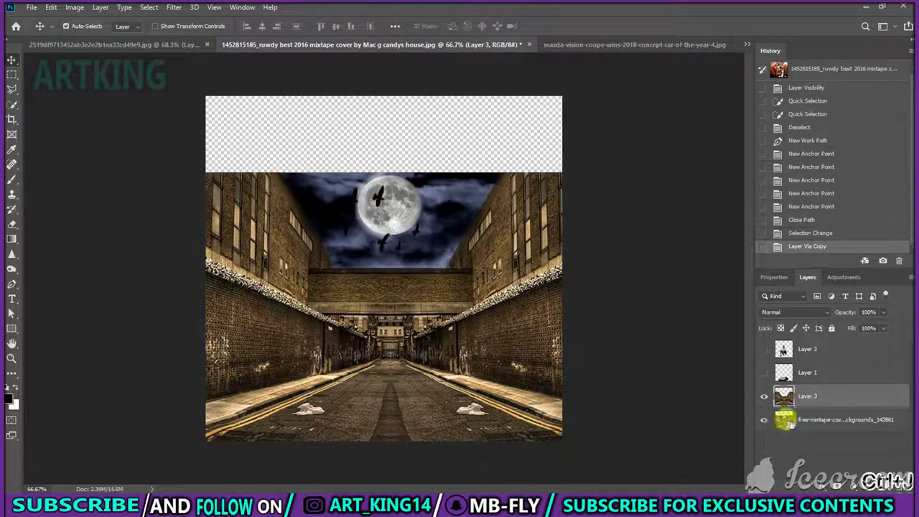
pyautogui.click(764, 420)
pyautogui.click(764, 349)
# Brighten the man's midtones and deepen his shadows with Curves, hiding the car and background layers.
pyautogui.hotkey('ctrl', 'm')
pyautogui.moveTo(655, 239); pyautogui.dragTo(658, 223)
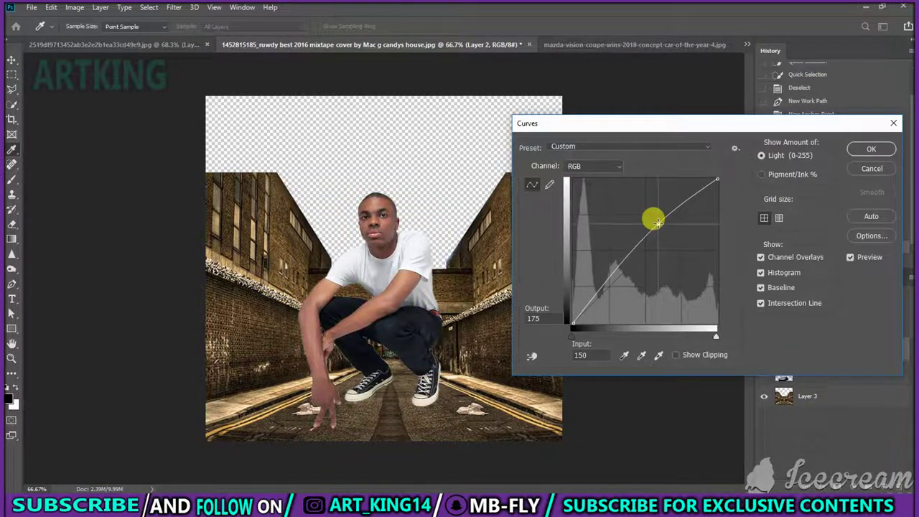
pyautogui.moveTo(573, 323); pyautogui.dragTo(594, 324)
pyautogui.click(865, 150)
pyautogui.click(764, 395)
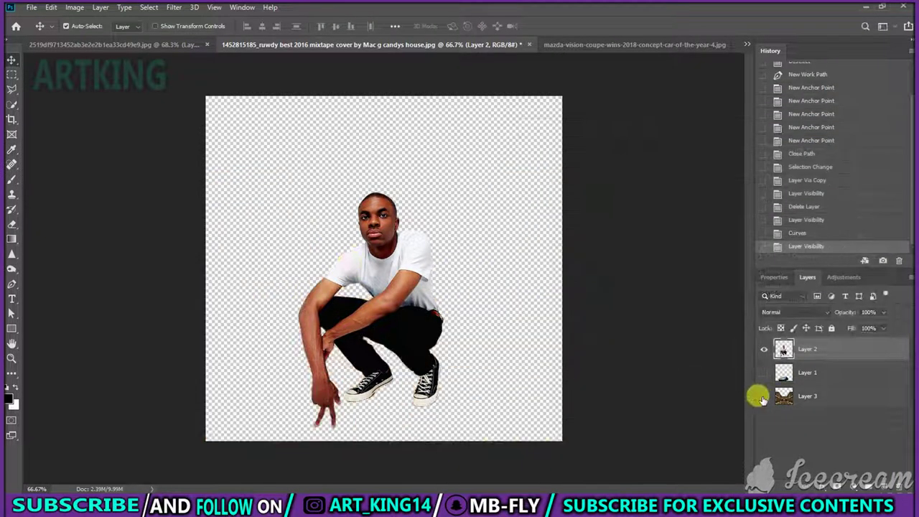
pyautogui.click(173, 7)
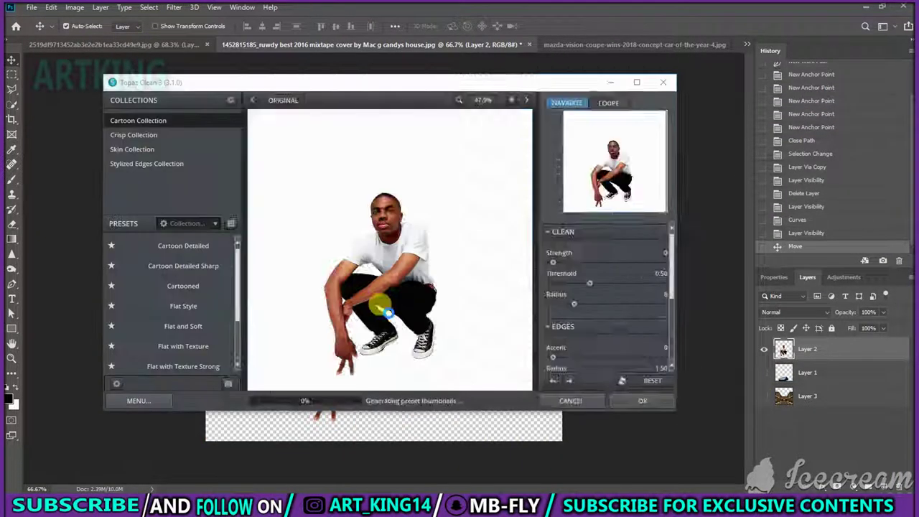
# Apply the Cartoon Detailed preset and raise the man's saturation to +37.
pyautogui.click(179, 250)
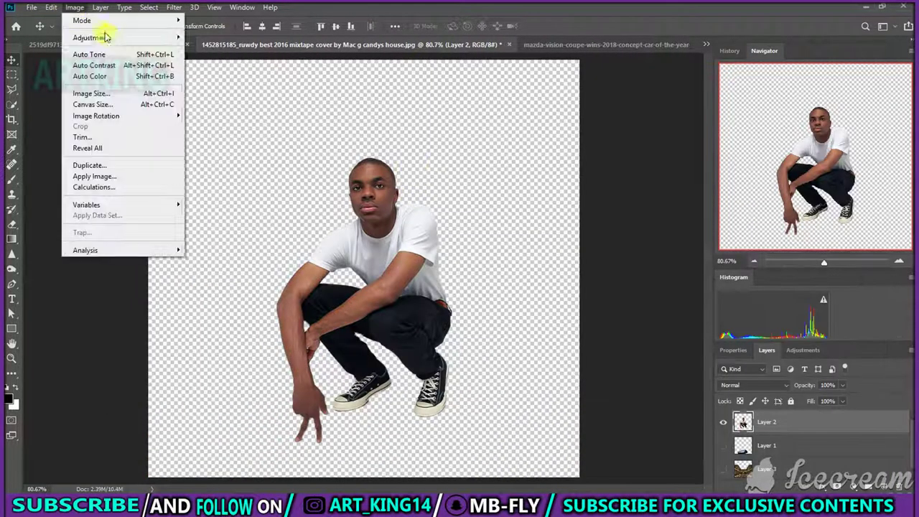
pyautogui.click(219, 98)
pyautogui.moveTo(594, 199); pyautogui.dragTo(612, 204)
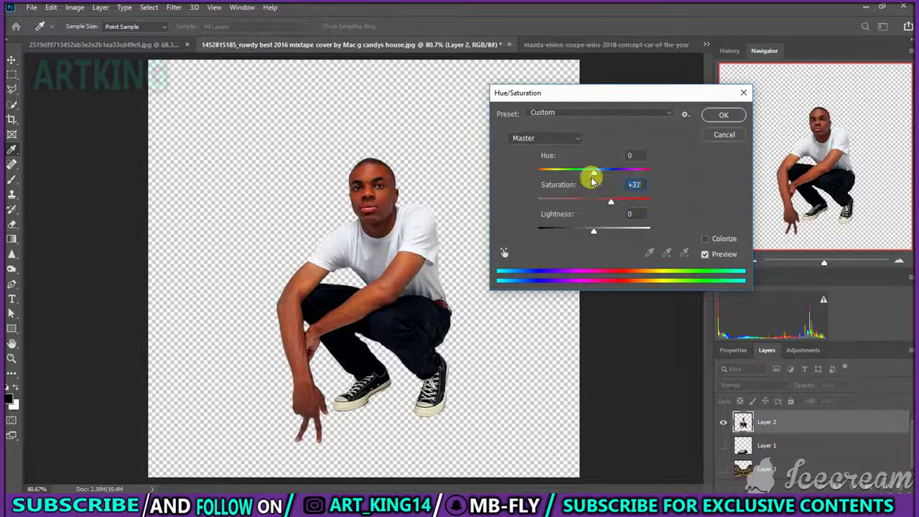
pyautogui.click(723, 115)
# Apply a Curves adjustment to the man and relaunch Topaz Clean from Topaz Labs filters.
pyautogui.hotkey('ctrl', 'm')
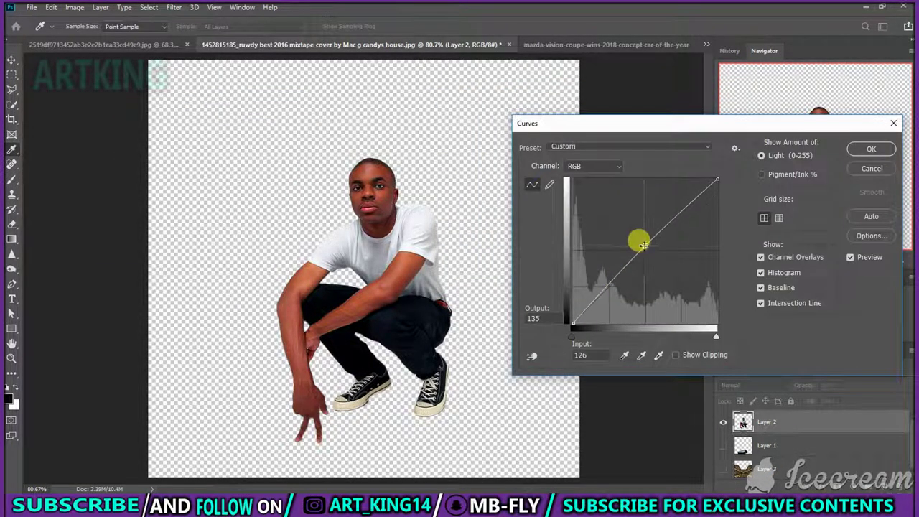
pyautogui.press('Return')
pyautogui.click(174, 8)
pyautogui.click(353, 268)
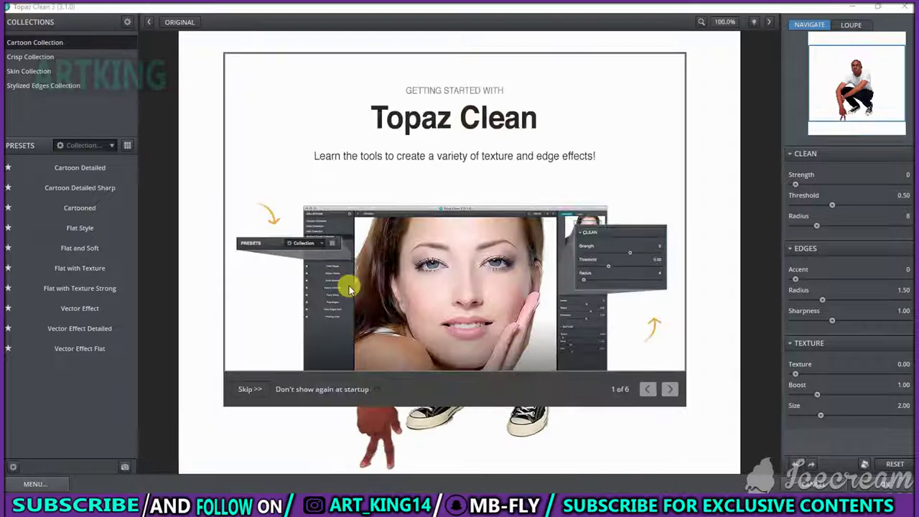
# Dismiss the getting-started tour and browse the Crisp collection presets.
pyautogui.click(349, 286)
pyautogui.click(30, 52)
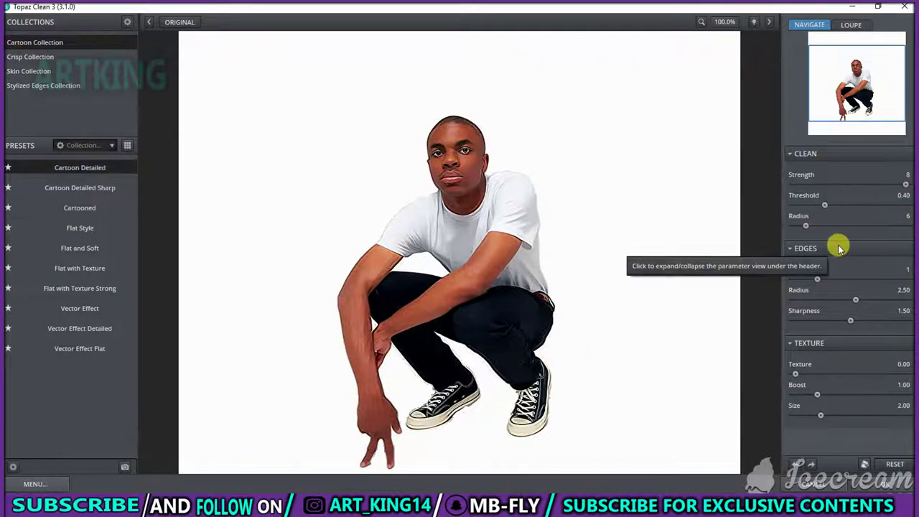
pyautogui.scroll(1, 689, 179)
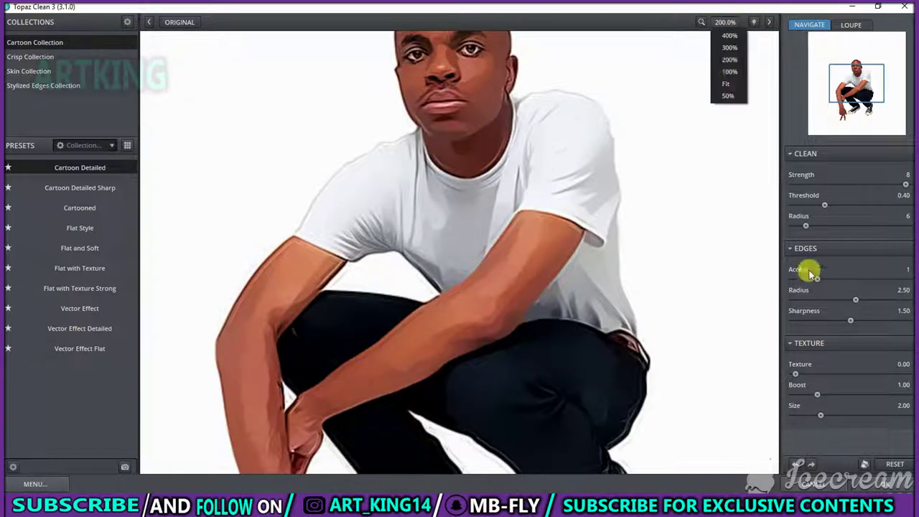
pyautogui.scroll(-1, 797, 237)
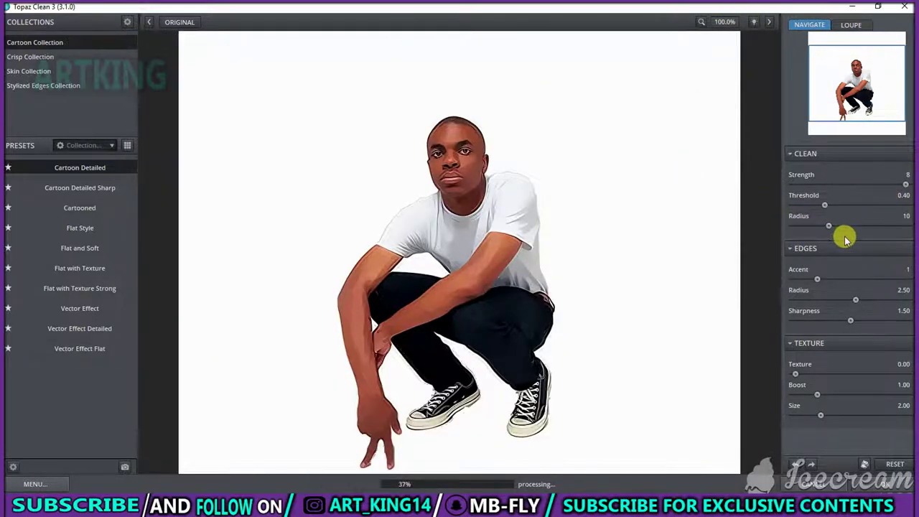
# Tune Clean to strength 6, radius 13, lower threshold, stronger edge accent and texture boost 1.82.
pyautogui.click(874, 184)
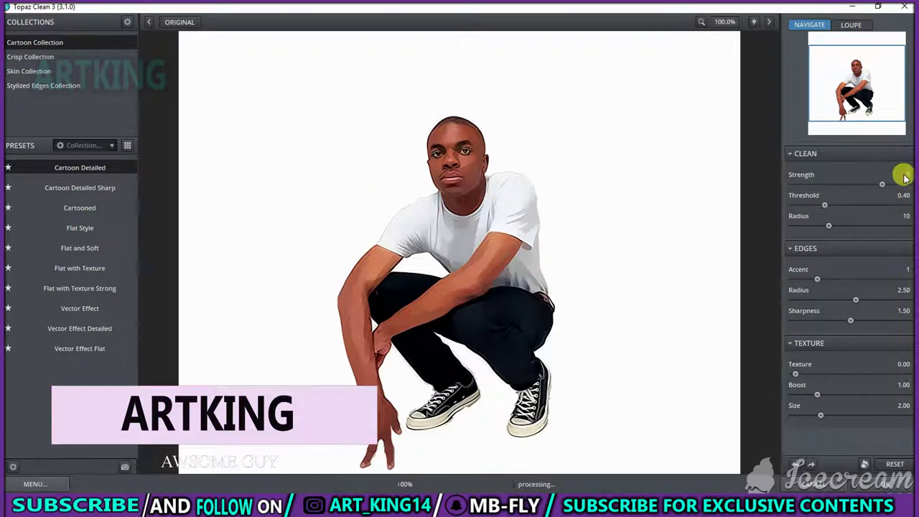
pyautogui.click(839, 184)
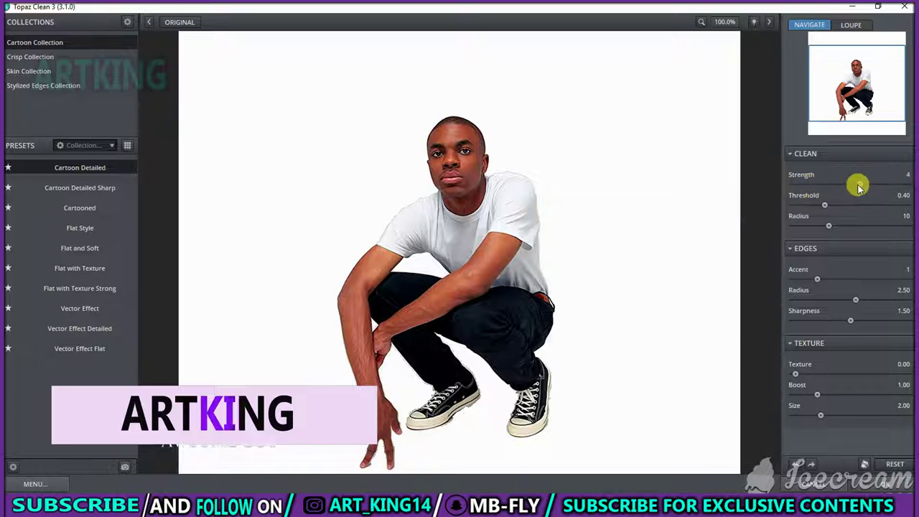
pyautogui.moveTo(824, 205); pyautogui.dragTo(781, 205)
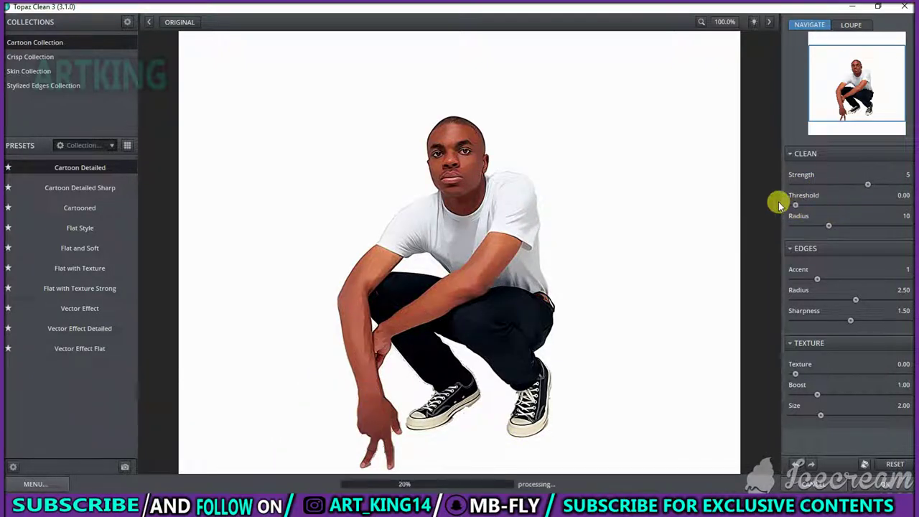
pyautogui.moveTo(829, 225); pyautogui.dragTo(846, 225)
pyautogui.click(836, 279)
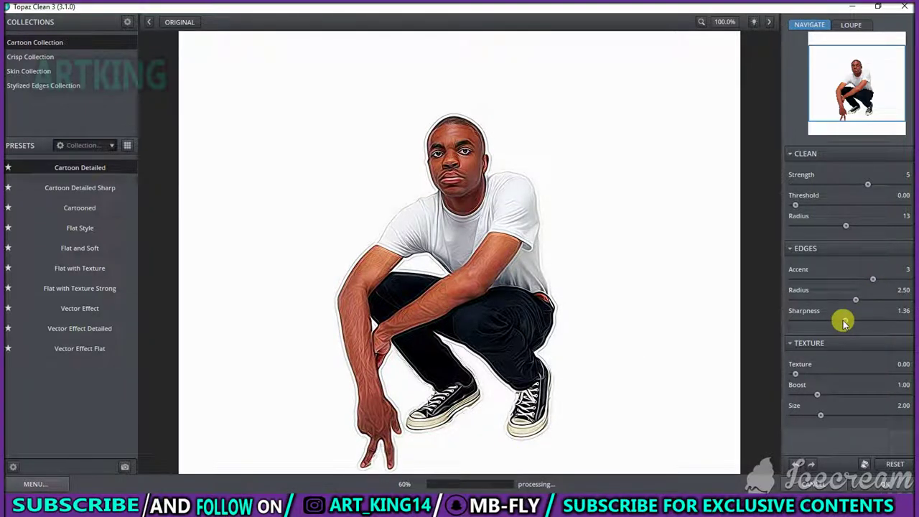
pyautogui.moveTo(796, 374); pyautogui.dragTo(821, 374)
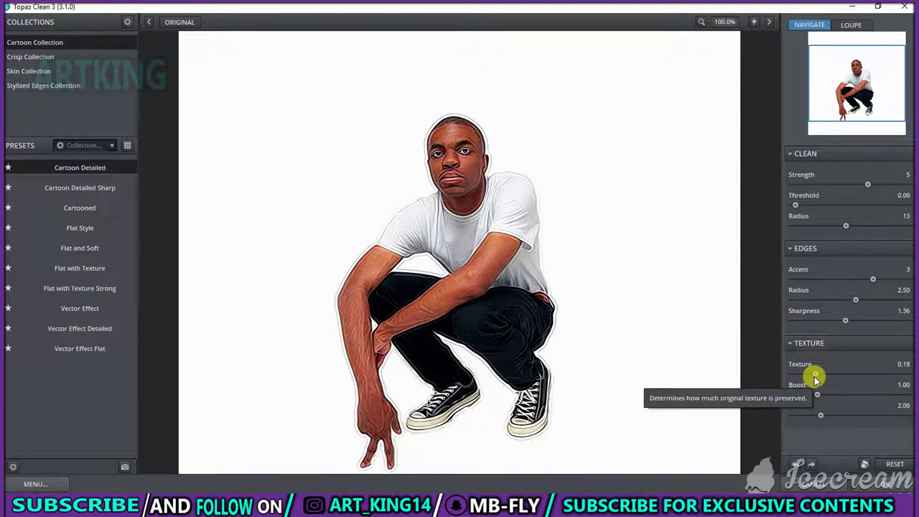
pyautogui.moveTo(830, 396); pyautogui.dragTo(841, 394)
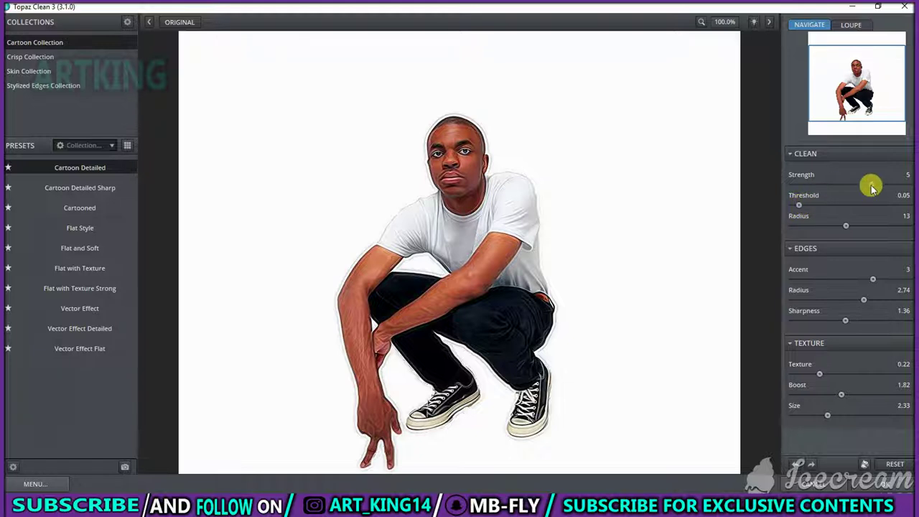
pyautogui.moveTo(868, 188)
pyautogui.mouseDown()
pyautogui.moveTo(881, 194)
pyautogui.moveTo(862, 186)
pyautogui.mouseUp()
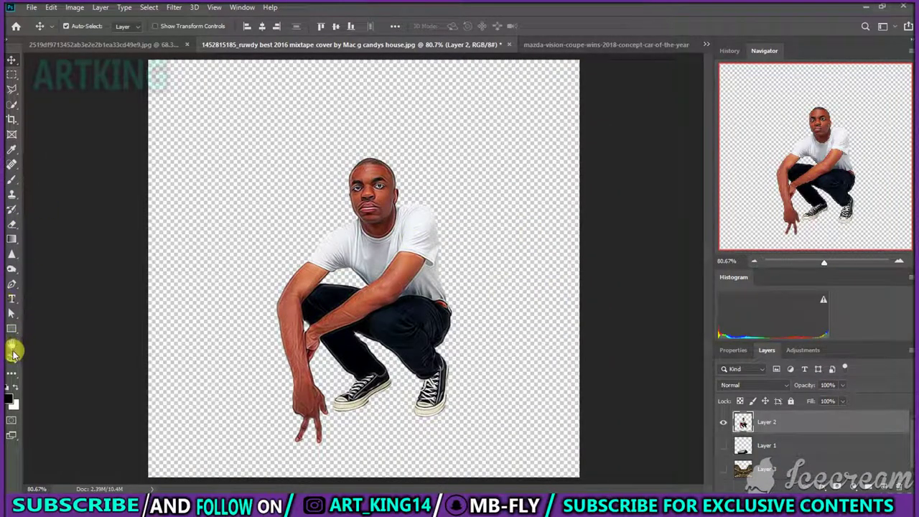
# Select the Dodge tool and set its brush size to 10.
pyautogui.click(13, 352)
pyautogui.scroll(2, 287, 148)
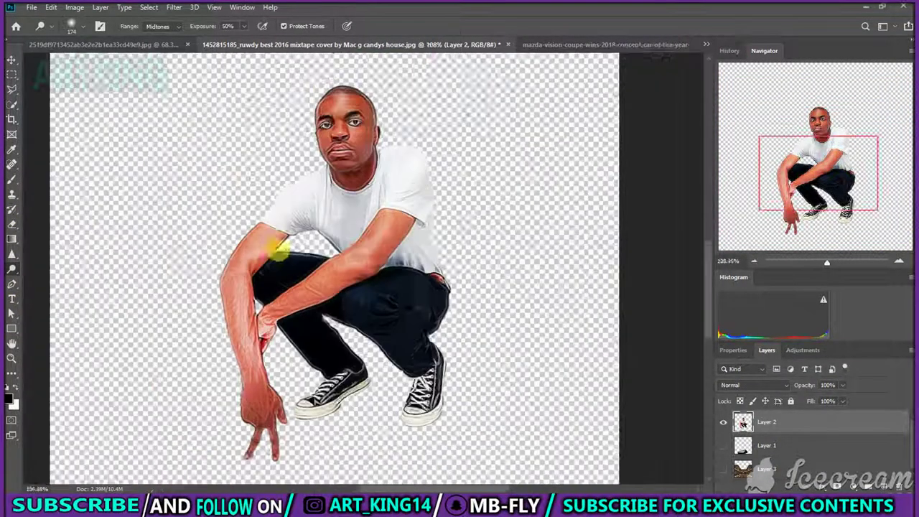
pyautogui.scroll(-1, 280, 248)
pyautogui.rightClick(415, 188)
pyautogui.press('Escape')
pyautogui.scroll(1, 334, 154)
pyautogui.scroll(1, 335, 154)
pyautogui.rightClick(420, 228)
pyautogui.click(340, 109)
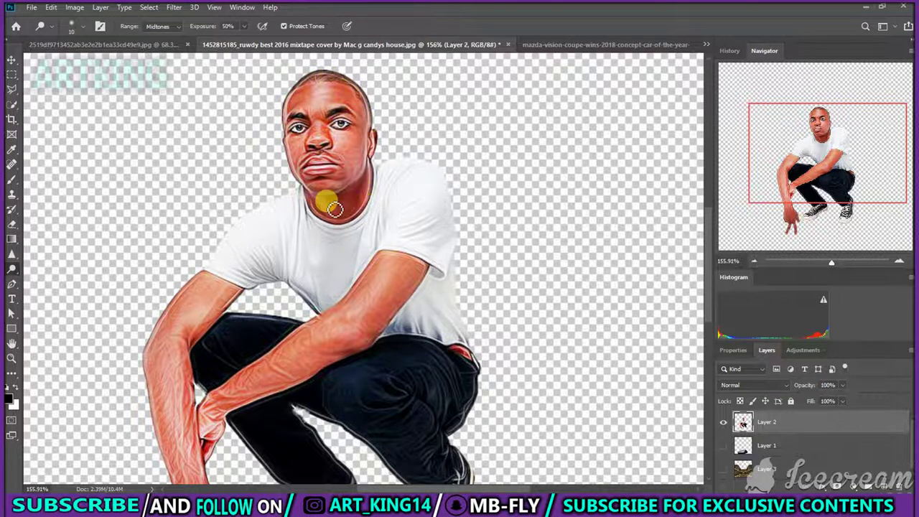
# Zoom around the man's figure, then enlarge the car across the lower image.
pyautogui.scroll(-3, 301, 280)
pyautogui.scroll(-2, 225, 413)
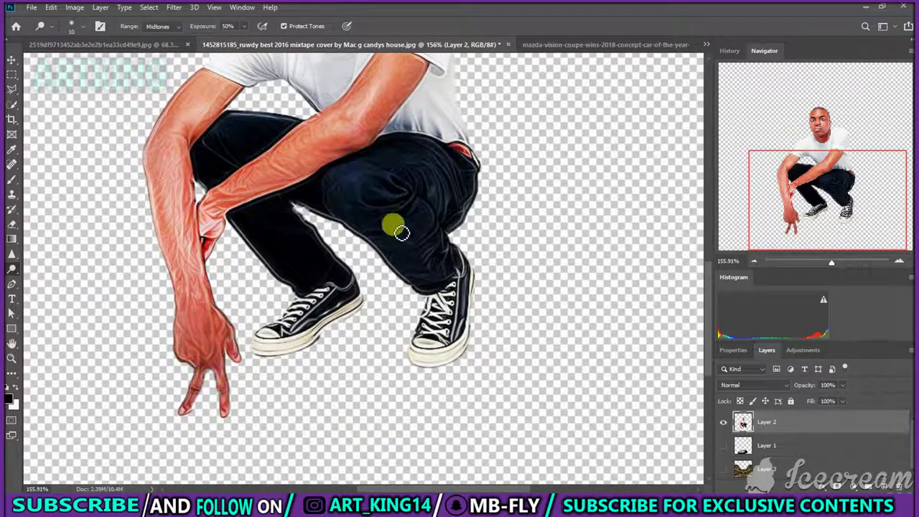
pyautogui.scroll(2, 372, 181)
pyautogui.scroll(3, 301, 378)
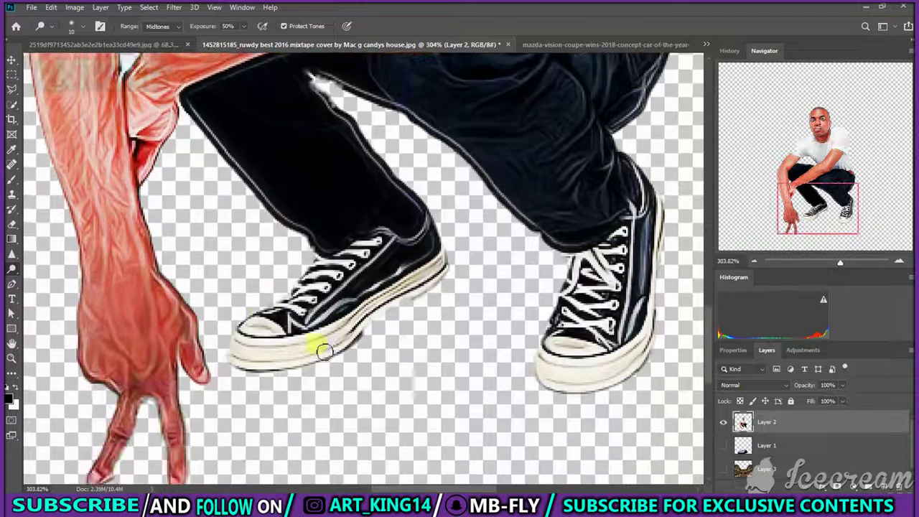
pyautogui.scroll(-2, 321, 252)
pyautogui.scroll(2, 242, 189)
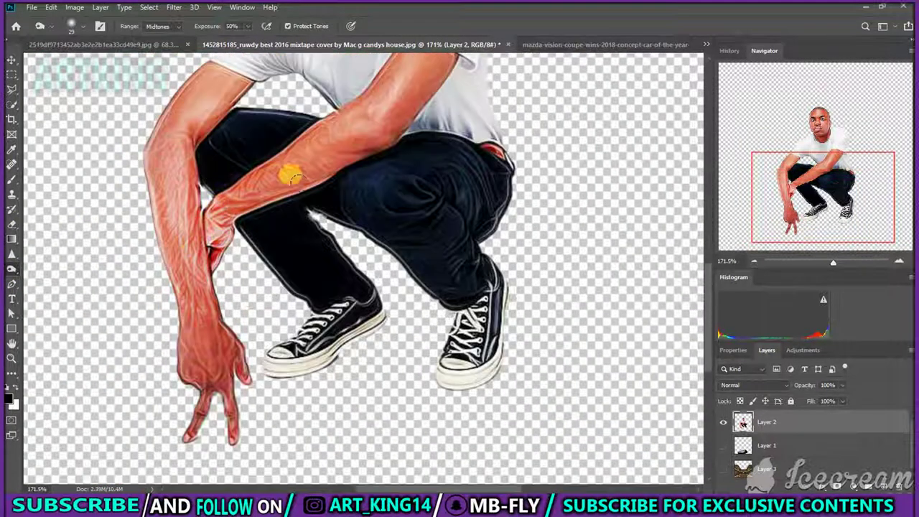
pyautogui.scroll(5, 383, 150)
pyautogui.scroll(3, 345, 109)
pyautogui.scroll(-1, 315, 214)
pyautogui.scroll(3, 314, 215)
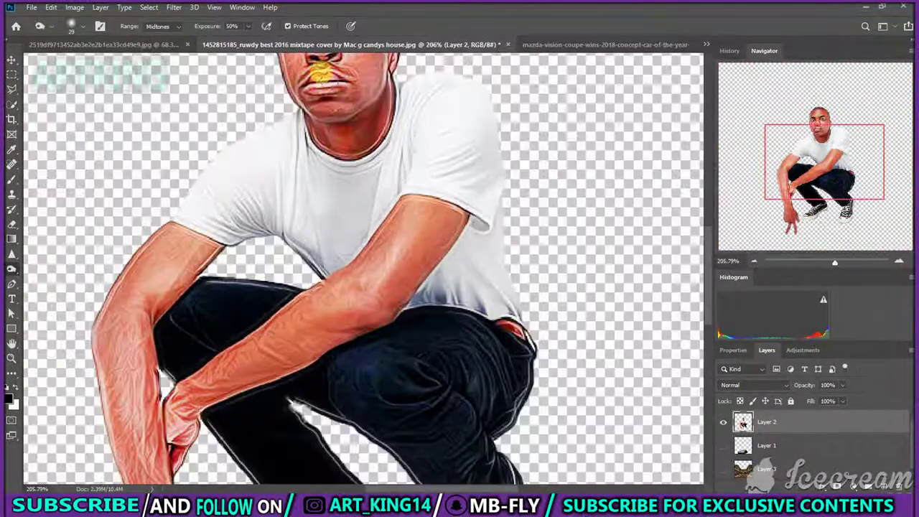
pyautogui.scroll(-2, 344, 196)
pyautogui.scroll(-1, 255, 127)
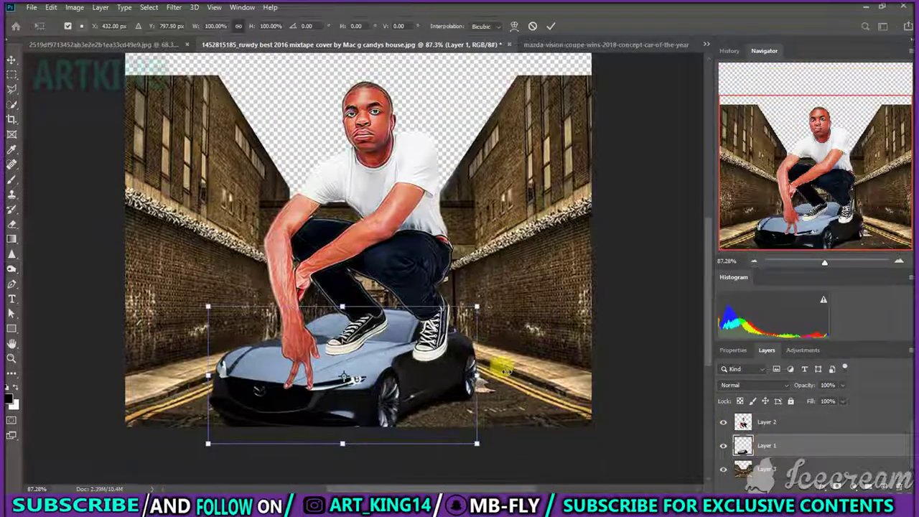
pyautogui.moveTo(506, 370)
pyautogui.mouseDown()
pyautogui.moveTo(509, 354)
pyautogui.moveTo(160, 379)
pyautogui.mouseUp()
# Commit the car's resizing and move the man up-left onto the car hood.
pyautogui.press('Return')
pyautogui.moveTo(374, 214); pyautogui.dragTo(347, 218)
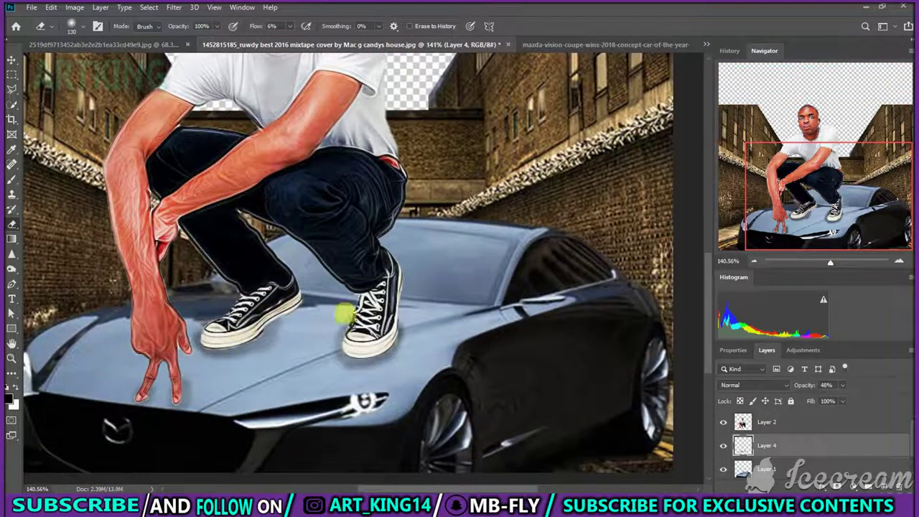
pyautogui.scroll(-4, 345, 314)
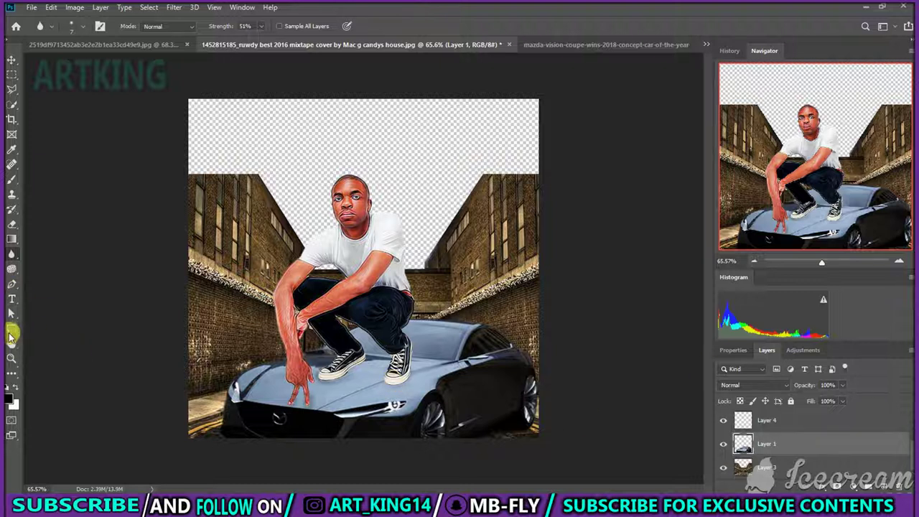
# Switch to the Dodge tool and shrink its brush to 50.
pyautogui.press('o')
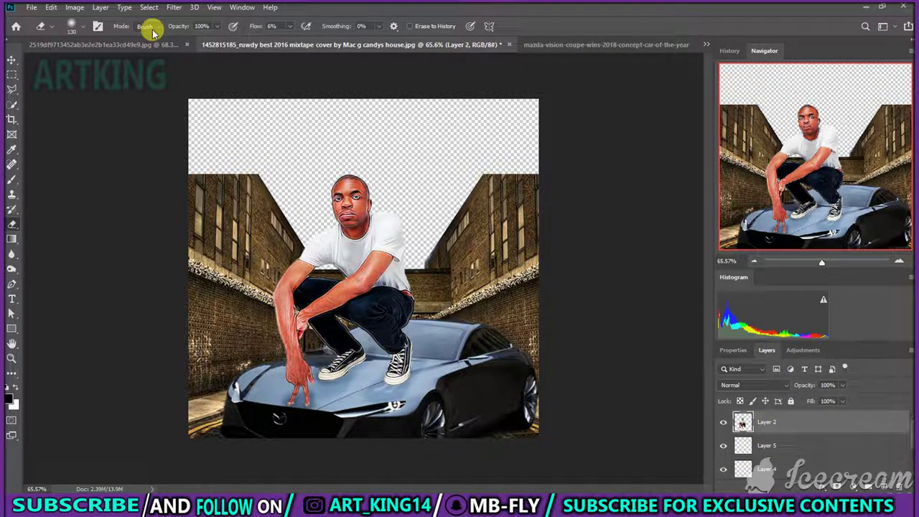
pyautogui.scroll(5, 319, 411)
pyautogui.rightClick(369, 305)
pyautogui.moveTo(464, 335); pyautogui.dragTo(438, 335)
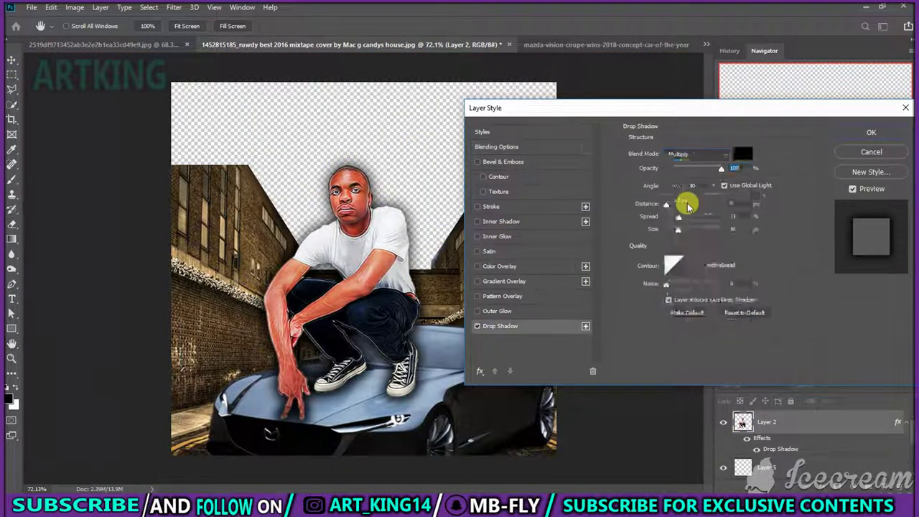
# Lower the drop shadow's spread and position it behind the man.
pyautogui.moveTo(697, 216); pyautogui.dragTo(684, 216)
pyautogui.moveTo(408, 214); pyautogui.dragTo(366, 173)
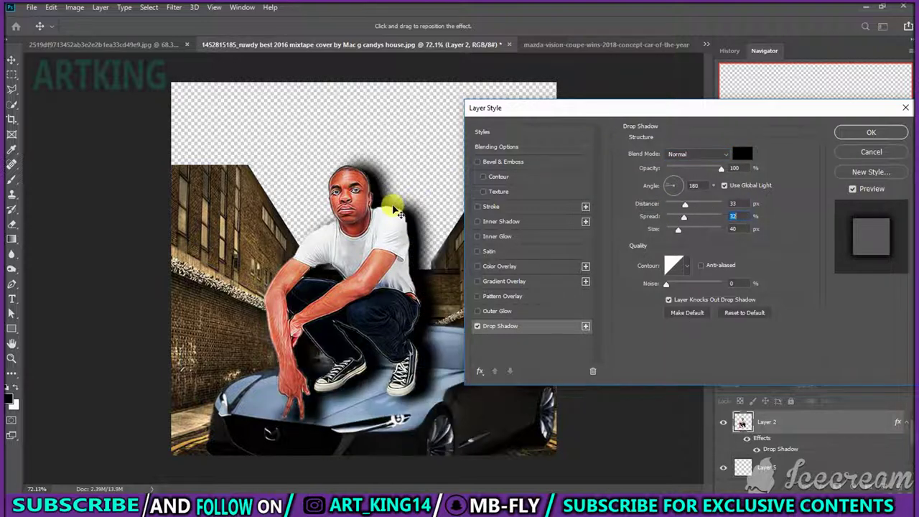
pyautogui.press('Return')
pyautogui.scroll(-3, 579, 331)
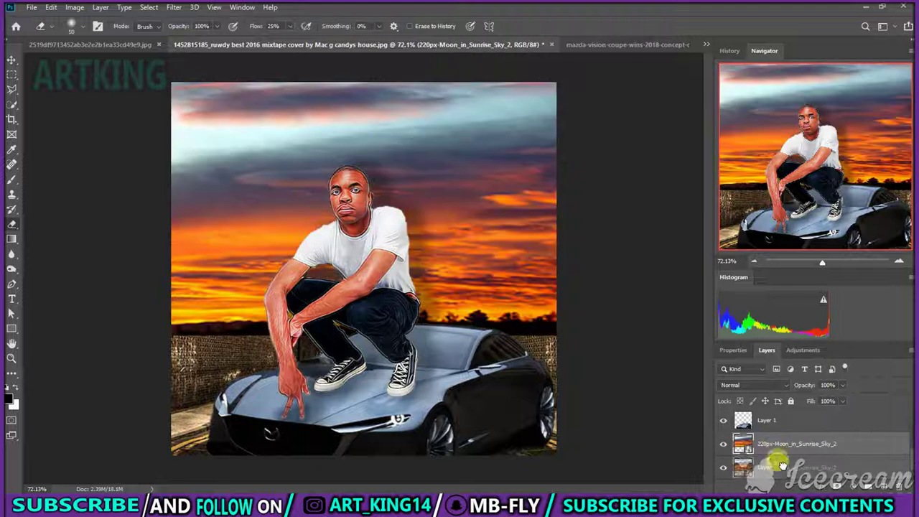
# Move the alley walls above the sunset and add a Hue/Saturation adjustment layer with raised saturation.
pyautogui.moveTo(780, 470)
pyautogui.mouseDown()
pyautogui.moveTo(775, 452)
pyautogui.moveTo(827, 457)
pyautogui.mouseUp()
pyautogui.click(763, 435)
pyautogui.click(802, 350)
pyautogui.click(745, 383)
# Drag the Cyans colour-range and hue sliders to push the car and sky toward blue.
pyautogui.scroll(-3, 734, 445)
pyautogui.scroll(1, 812, 454)
pyautogui.moveTo(812, 401); pyautogui.dragTo(845, 401)
pyautogui.moveTo(840, 460); pyautogui.dragTo(727, 463)
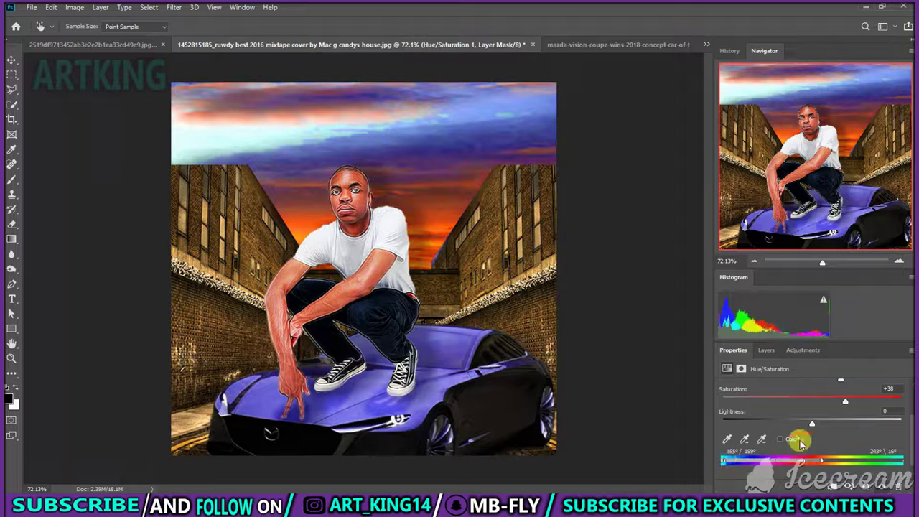
pyautogui.scroll(1, 805, 465)
pyautogui.moveTo(841, 402); pyautogui.dragTo(871, 413)
pyautogui.scroll(-1, 865, 411)
pyautogui.moveTo(816, 460)
pyautogui.mouseDown()
pyautogui.moveTo(794, 463)
pyautogui.moveTo(802, 456)
pyautogui.mouseUp()
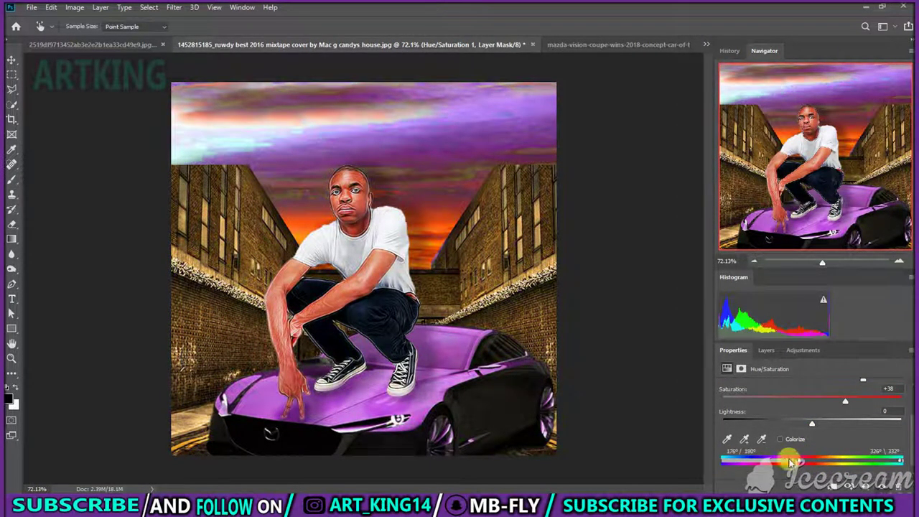
pyautogui.moveTo(903, 463); pyautogui.dragTo(875, 467)
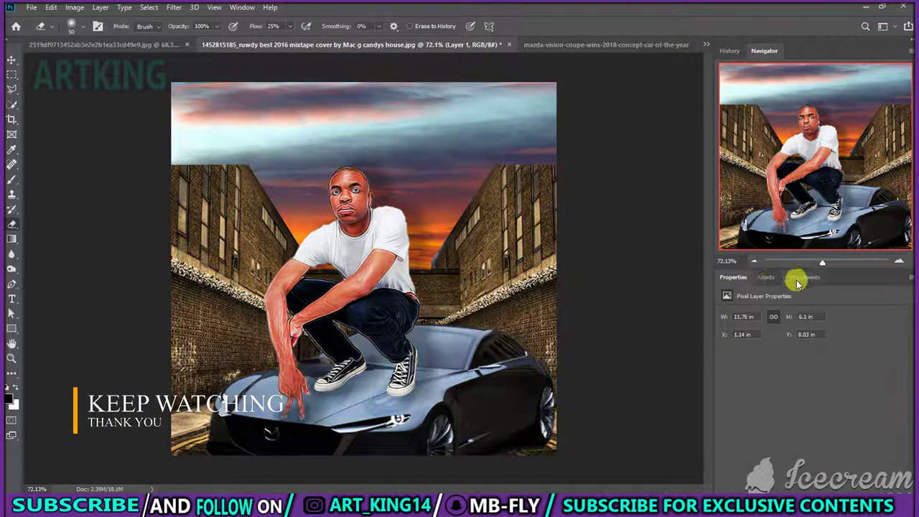
pyautogui.moveTo(872, 382); pyautogui.dragTo(804, 443)
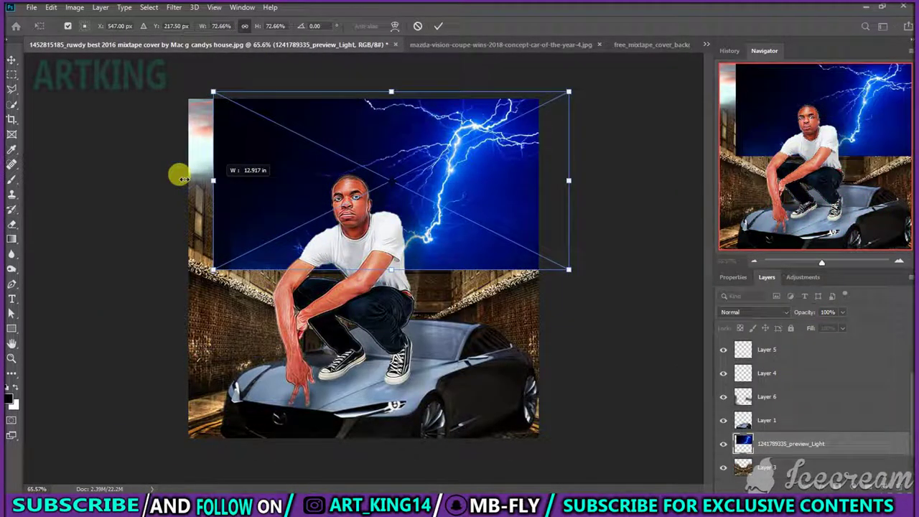
# Set the lightning to Soft Light, erase it off the left buildings, and shift the man and car right.
pyautogui.click(754, 312)
pyautogui.click(731, 355)
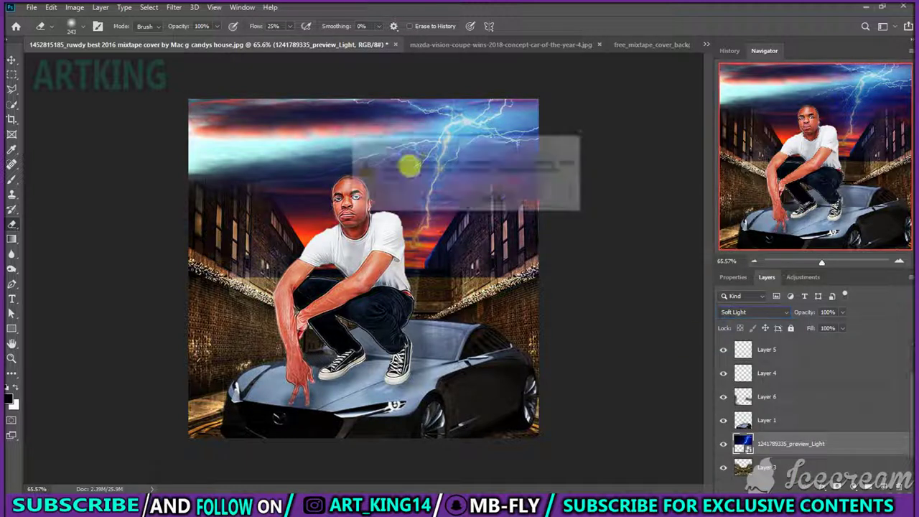
pyautogui.moveTo(372, 264); pyautogui.dragTo(501, 258)
pyautogui.press('v')
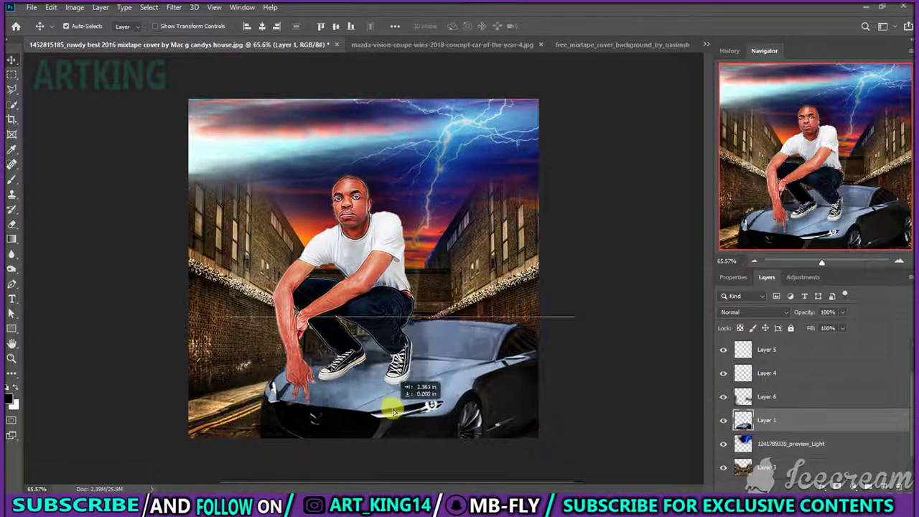
pyautogui.moveTo(320, 370); pyautogui.dragTo(421, 275)
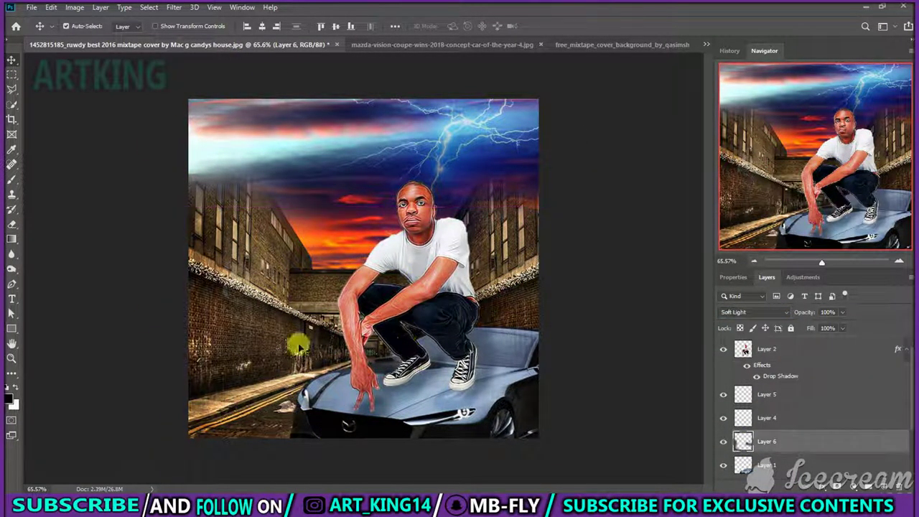
# Place the flash lightning image below Layer 1 and blend it with Screen.
pyautogui.click(348, 506)
pyautogui.moveTo(348, 496); pyautogui.dragTo(297, 129)
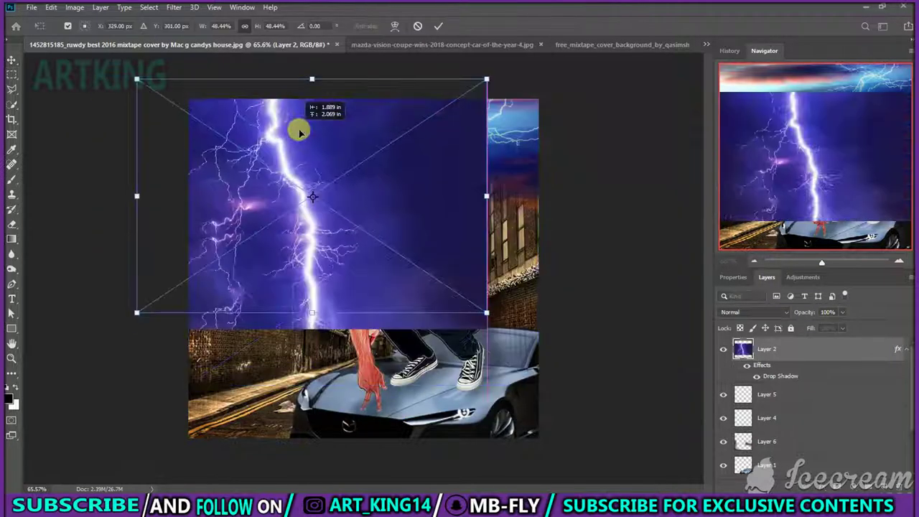
pyautogui.press('Return')
pyautogui.hotkey('ctrl', '[')
pyautogui.hotkey('ctrl', '[')
pyautogui.hotkey('ctrl', '[')
pyautogui.hotkey('ctrl', '[')
pyautogui.hotkey('ctrl', '[')
pyautogui.click(767, 312)
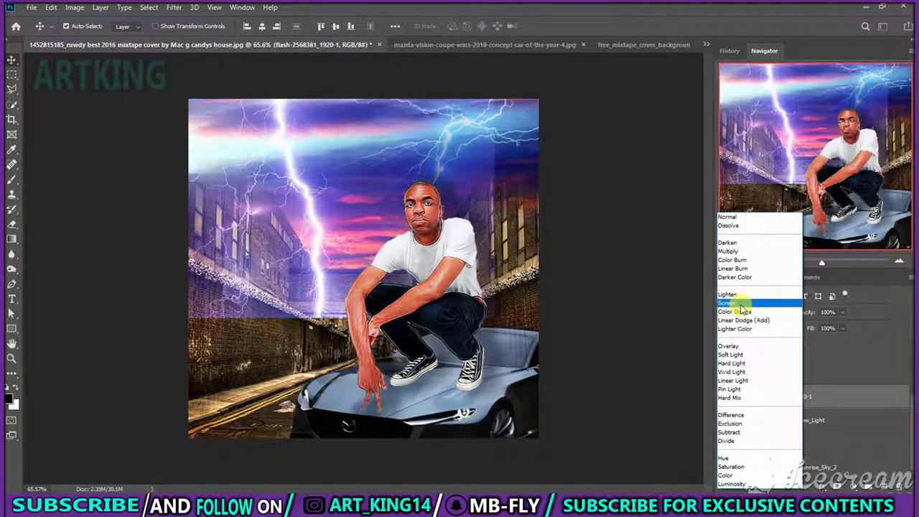
pyautogui.click(742, 301)
# Rasterize and erase the flash lightning branches over the left buildings, then lower its opacity to 53%.
pyautogui.press('e')
pyautogui.click(431, 209)
pyautogui.click(435, 199)
pyautogui.moveTo(316, 305); pyautogui.dragTo(215, 216)
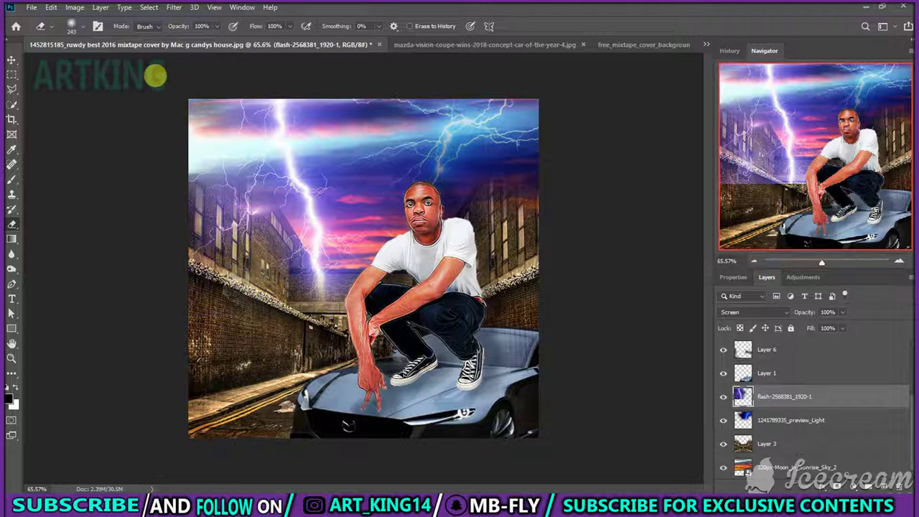
pyautogui.click(842, 312)
pyautogui.moveTo(827, 325); pyautogui.dragTo(818, 326)
# Place, enlarge and position the mixtape background image, then delete it again.
pyautogui.hotkey('alt', 'Tab')
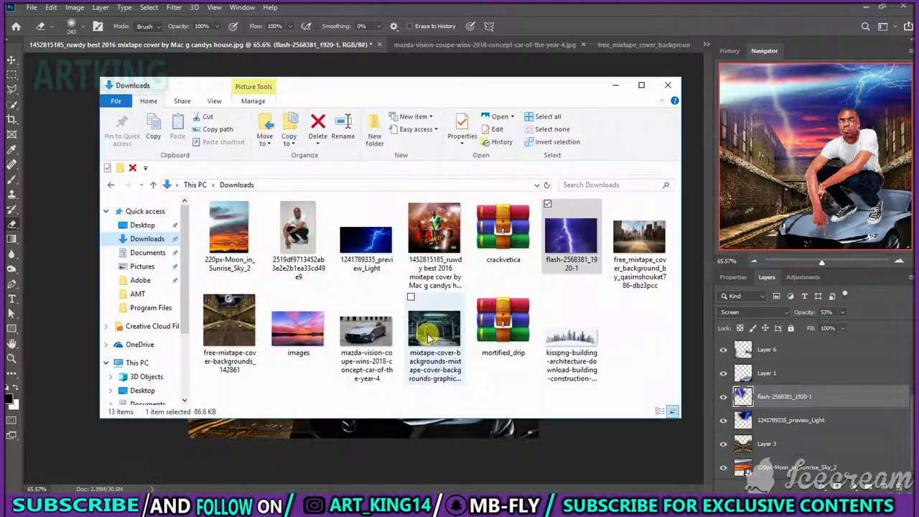
pyautogui.moveTo(435, 328); pyautogui.dragTo(404, 298)
pyautogui.moveTo(476, 344); pyautogui.dragTo(531, 439)
pyautogui.moveTo(450, 246)
pyautogui.mouseDown()
pyautogui.moveTo(426, 93)
pyautogui.moveTo(390, 232)
pyautogui.mouseUp()
pyautogui.press('Return')
pyautogui.press('Delete')
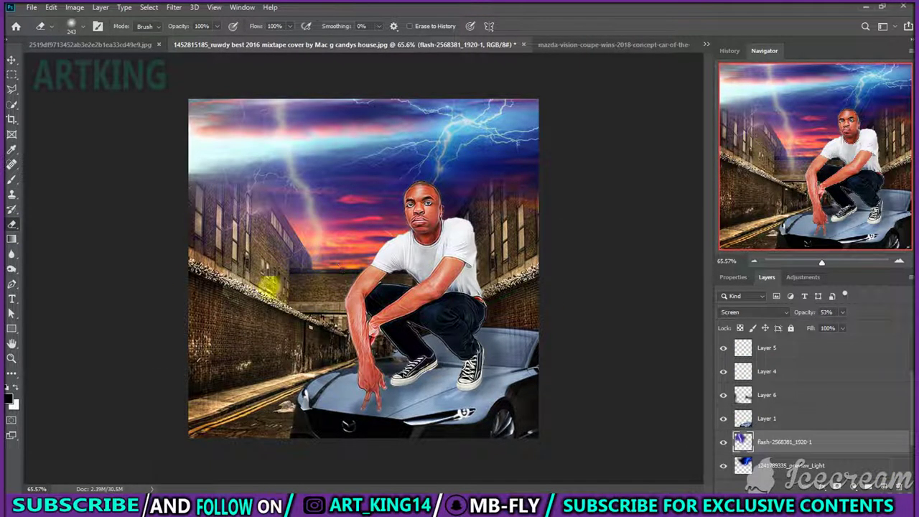
pyautogui.rightClick(778, 420)
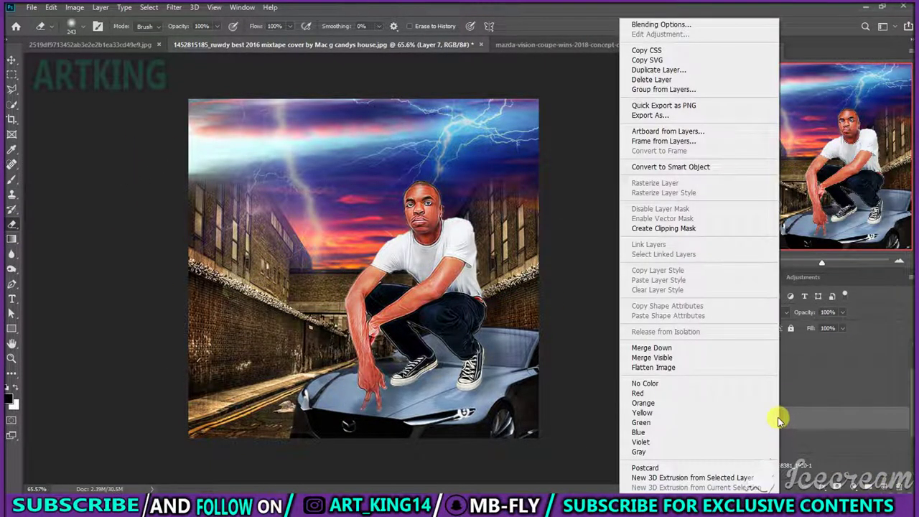
# Set the new glow layer's blend mode to Color Dodge in Blending Options.
pyautogui.click(669, 25)
pyautogui.click(700, 150)
pyautogui.click(691, 232)
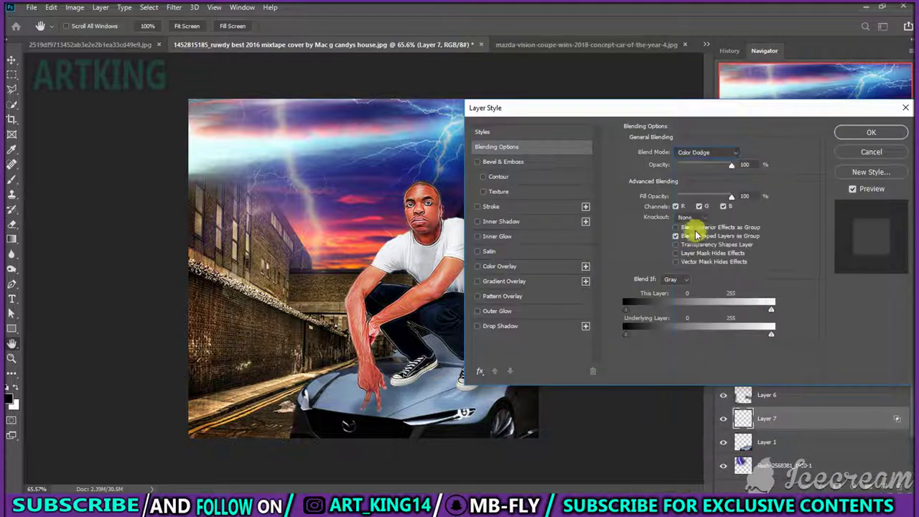
pyautogui.click(869, 131)
# Paint a white glow on the headlight, then revert history to the Blending Options step.
pyautogui.rightClick(420, 424)
pyautogui.moveTo(413, 416); pyautogui.dragTo(437, 422)
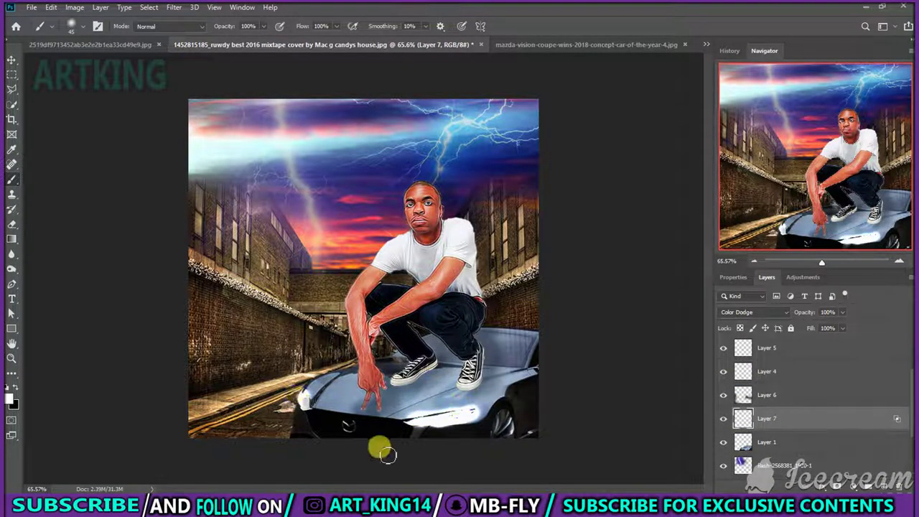
pyautogui.rightClick(399, 332)
pyautogui.press('Escape')
pyautogui.click(899, 260)
# Repaint soft white glow strokes over the car's headlights with a larger brush.
pyautogui.rightClick(434, 411)
pyautogui.moveTo(427, 413); pyautogui.dragTo(451, 406)
pyautogui.rightClick(378, 367)
pyautogui.press('Escape')
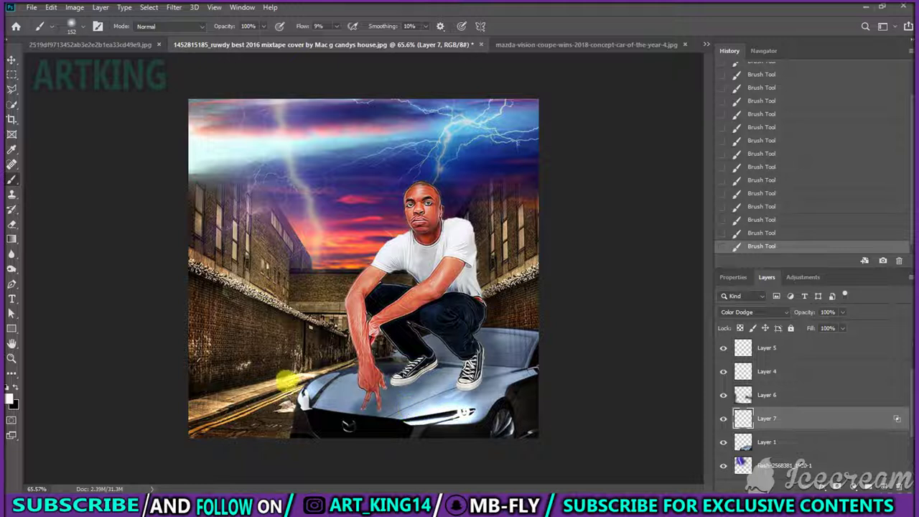
pyautogui.scroll(-2, 242, 111)
pyautogui.scroll(1, 148, 318)
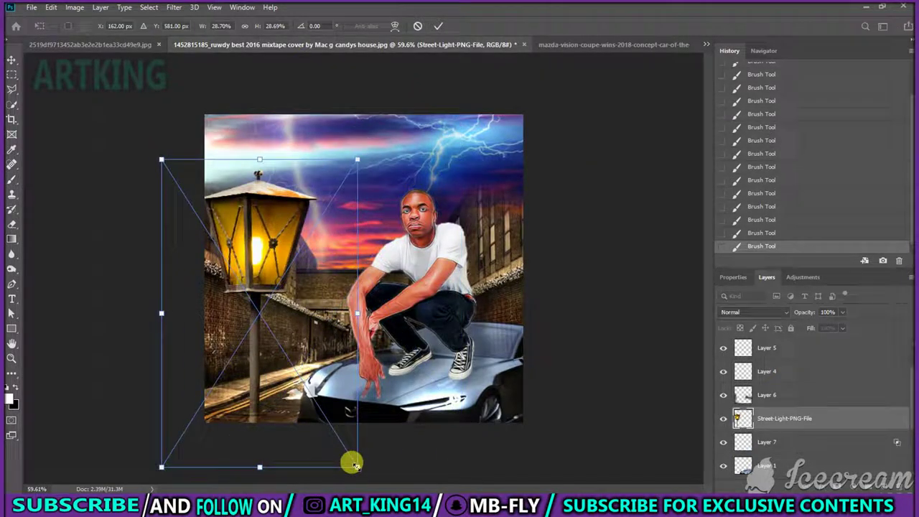
# Shrink the street lamp, move it into the left alley and rasterize it.
pyautogui.moveTo(352, 463); pyautogui.dragTo(287, 426)
pyautogui.moveTo(247, 317); pyautogui.dragTo(260, 267)
pyautogui.press('Return')
pyautogui.press('e')
pyautogui.click(234, 370)
# Paint an orange glow over the lantern on a new Color Dodge layer, then place the money image.
pyautogui.click(12, 180)
pyautogui.hotkey('ctrl', 'shift', 'alt', 'n')
pyautogui.click(754, 311)
pyautogui.click(732, 308)
pyautogui.click(9, 399)
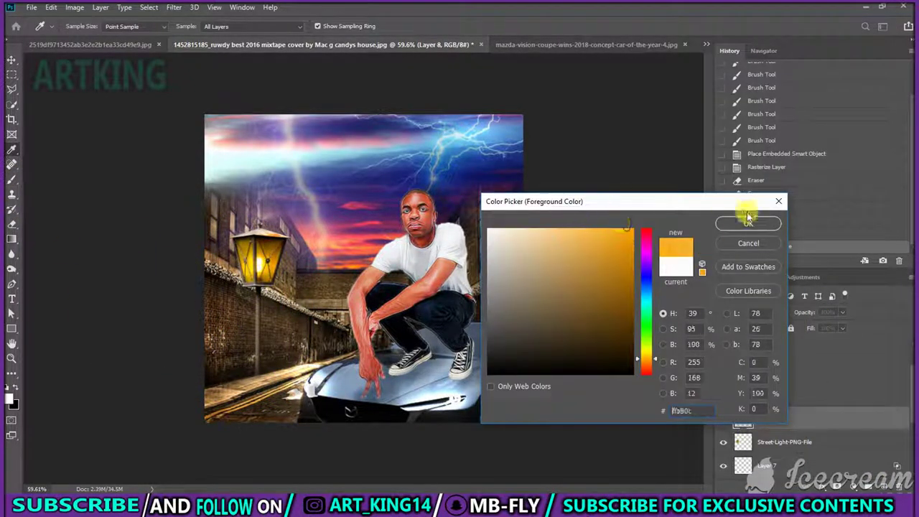
pyautogui.click(739, 224)
pyautogui.moveTo(241, 230); pyautogui.dragTo(277, 269)
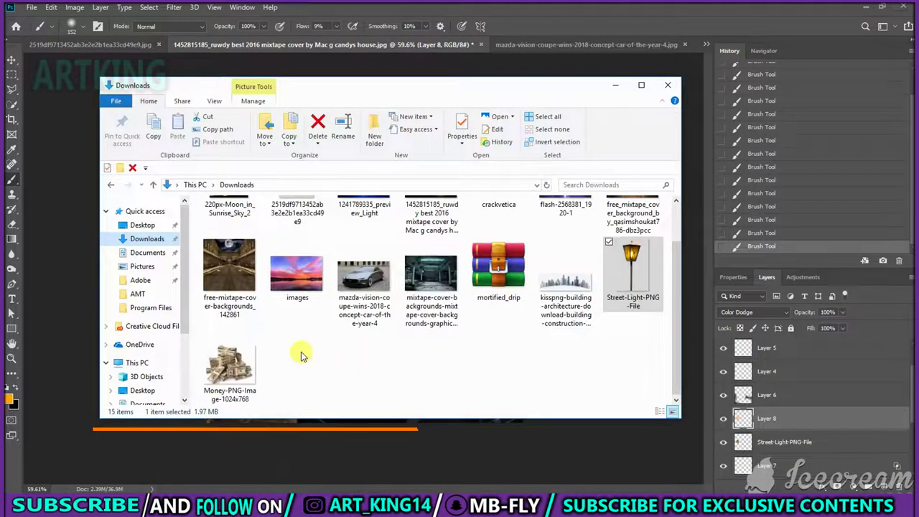
pyautogui.moveTo(226, 353)
pyautogui.mouseDown()
pyautogui.moveTo(251, 347)
pyautogui.moveTo(261, 366)
pyautogui.mouseUp()
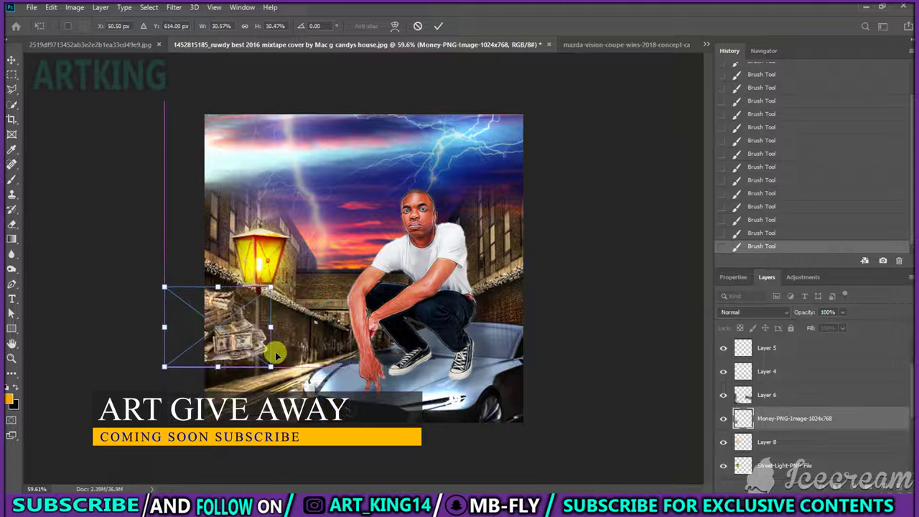
# Set the money image by the lamp post, rasterize it and erase its edges.
pyautogui.press('Return')
pyautogui.press('e')
pyautogui.click(255, 386)
pyautogui.click(447, 199)
pyautogui.moveTo(244, 384); pyautogui.dragTo(266, 388)
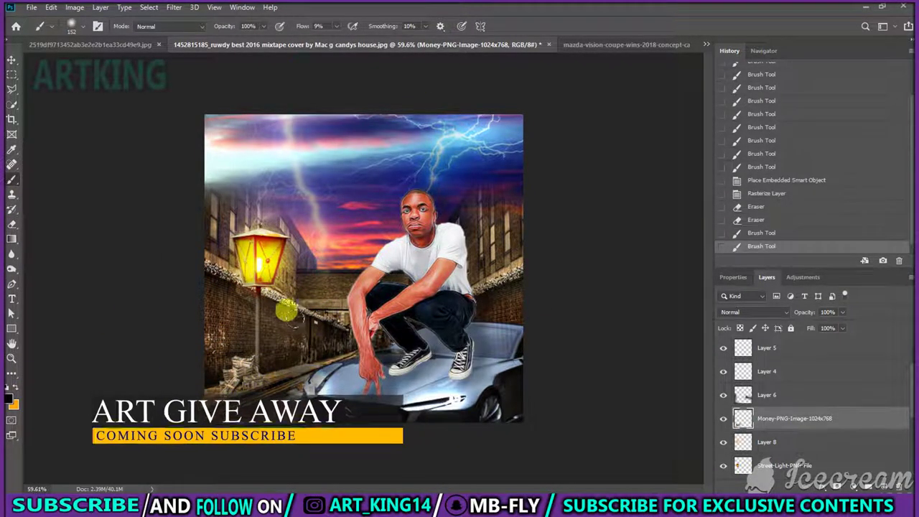
# Darken the cover's left and bottom edges and lighten the upper-left sky.
pyautogui.moveTo(208, 144); pyautogui.dragTo(452, 136)
pyautogui.moveTo(209, 122); pyautogui.dragTo(215, 237)
pyautogui.moveTo(185, 184); pyautogui.dragTo(215, 373)
pyautogui.moveTo(201, 402); pyautogui.dragTo(306, 399)
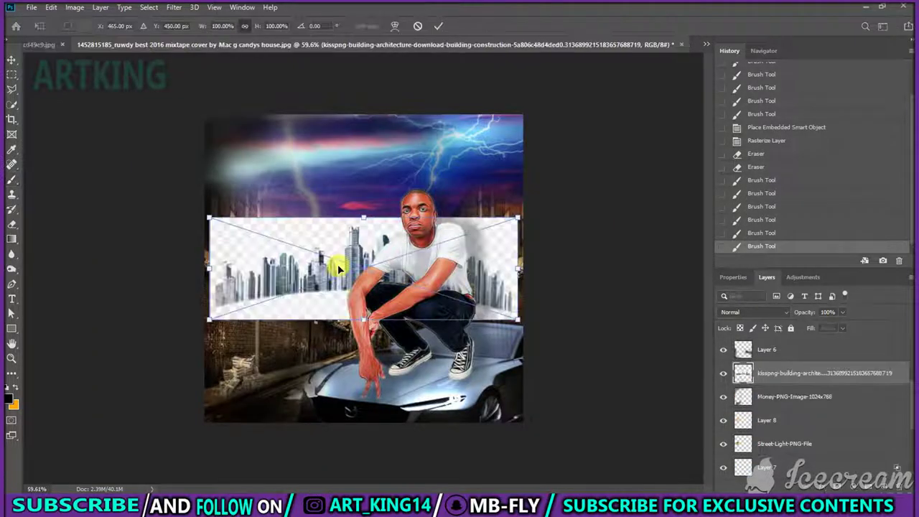
# Commit the city skyline, blend it in Overlay mode and erase its top edge.
pyautogui.press('Return')
pyautogui.click(754, 312)
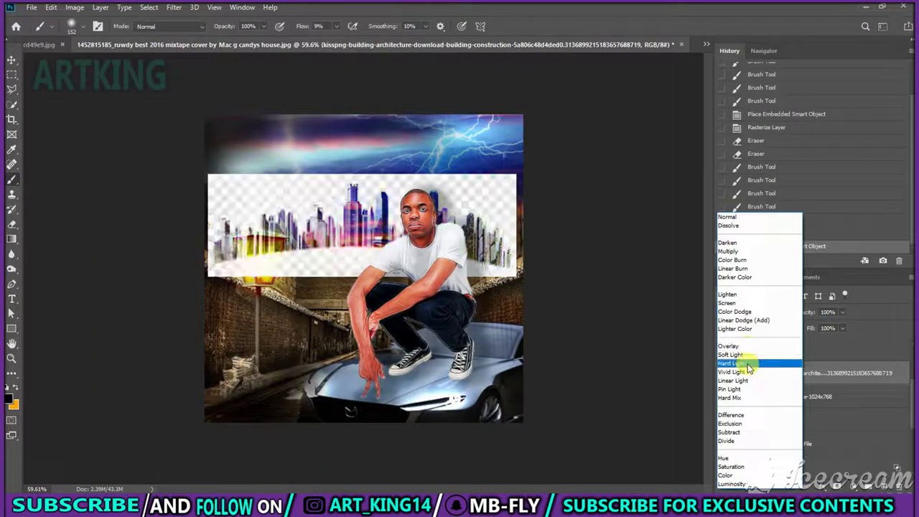
pyautogui.click(728, 346)
pyautogui.press('e')
pyautogui.moveTo(215, 176)
pyautogui.mouseDown()
pyautogui.moveTo(310, 154)
pyautogui.moveTo(420, 239)
pyautogui.mouseUp()
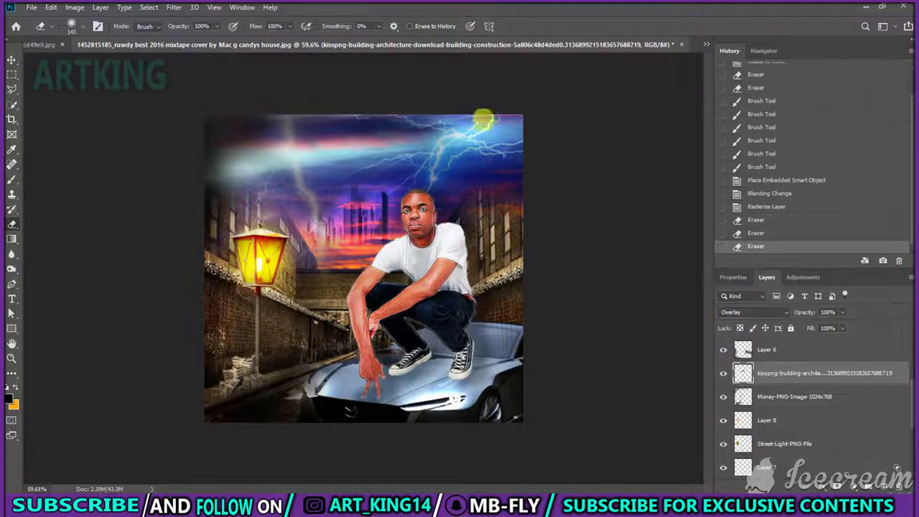
pyautogui.hotkey('ctrl', 'shift', 'alt', 'n')
pyautogui.click(803, 276)
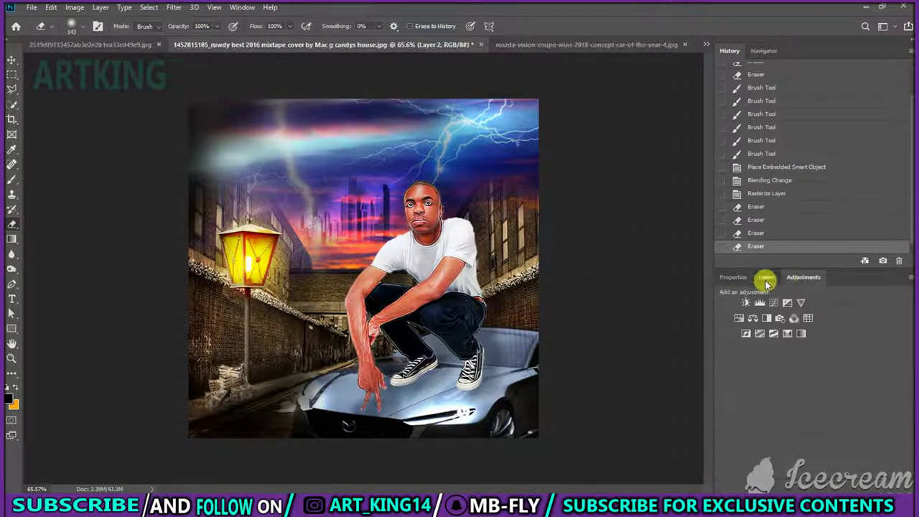
# Add a Levels adjustment that slightly darkens the midtones.
pyautogui.click(760, 302)
pyautogui.moveTo(820, 399); pyautogui.dragTo(833, 402)
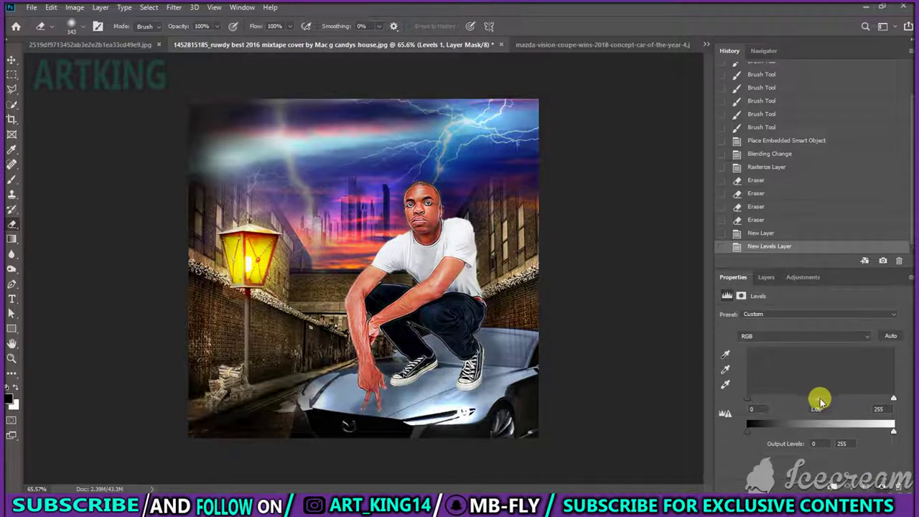
pyautogui.click(766, 277)
# Add a Hue/Saturation adjustment shifting colours cooler and reducing saturation.
pyautogui.click(802, 277)
pyautogui.click(759, 318)
pyautogui.moveTo(790, 359)
pyautogui.mouseDown()
pyautogui.moveTo(852, 358)
pyautogui.moveTo(827, 382)
pyautogui.moveTo(890, 363)
pyautogui.moveTo(789, 363)
pyautogui.mouseUp()
pyautogui.moveTo(838, 380)
pyautogui.mouseDown()
pyautogui.moveTo(876, 381)
pyautogui.moveTo(828, 384)
pyautogui.mouseUp()
pyautogui.moveTo(789, 359); pyautogui.dragTo(861, 357)
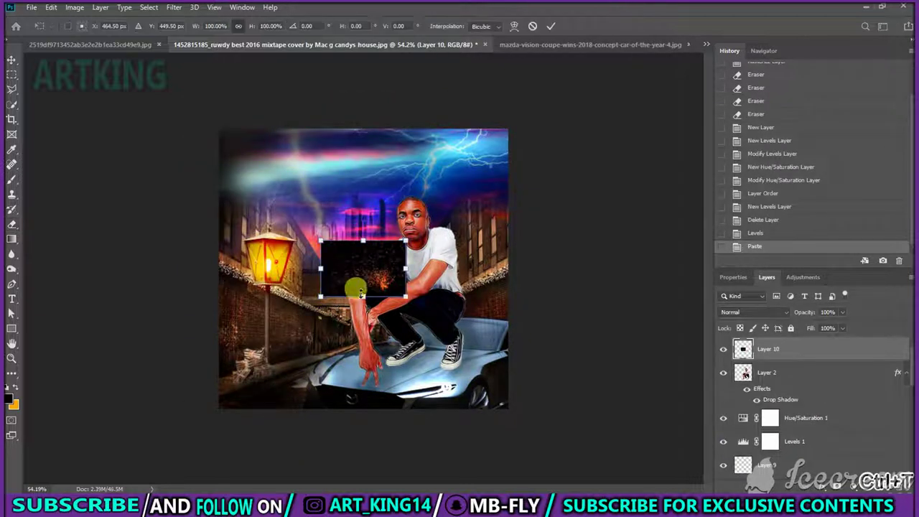
# Enlarge the sparks over the canvas, blend them in Screen mode at 30%, and erase parts.
pyautogui.moveTo(363, 242)
pyautogui.mouseDown()
pyautogui.moveTo(380, 184)
pyautogui.moveTo(352, 151)
pyautogui.moveTo(304, 180)
pyautogui.moveTo(576, 265)
pyautogui.moveTo(539, 265)
pyautogui.mouseUp()
pyautogui.press('Return')
pyautogui.click(753, 311)
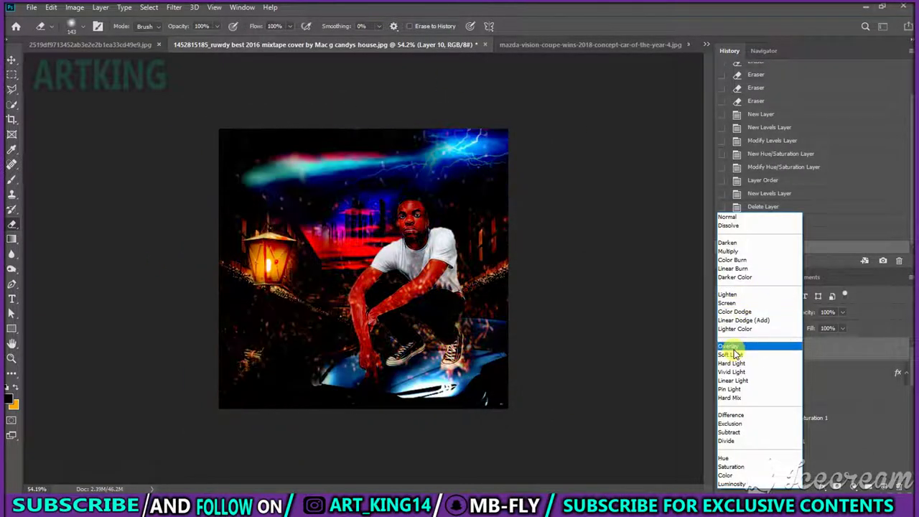
pyautogui.click(727, 302)
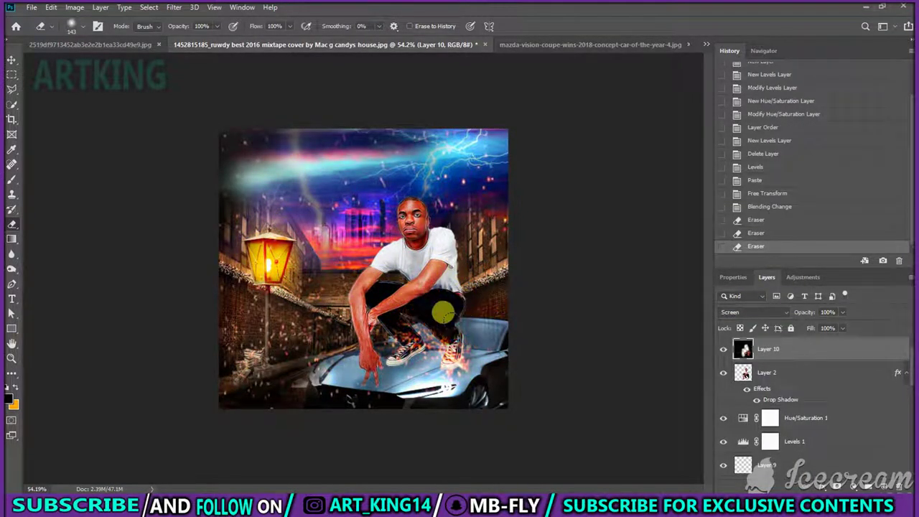
pyautogui.click(270, 170)
pyautogui.scroll(1, 370, 287)
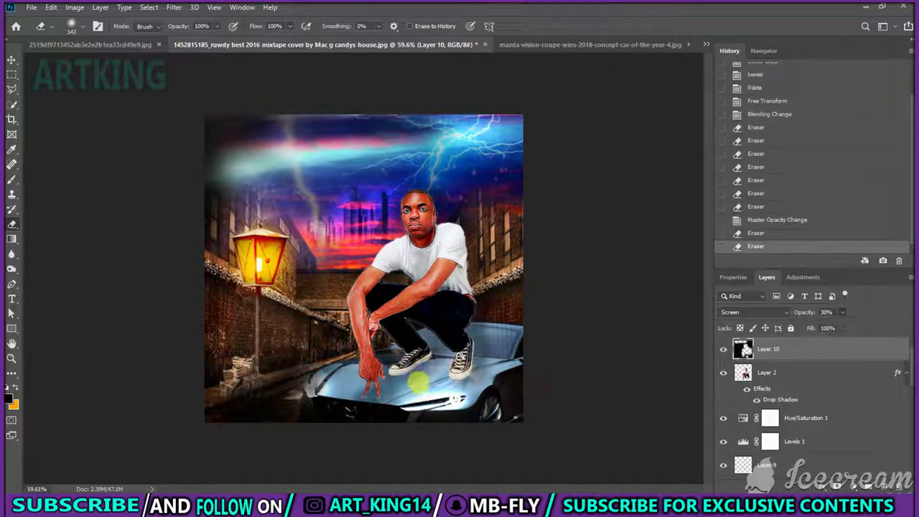
pyautogui.scroll(-5, 790, 402)
# Paint more orange glow around the street lamp on Layer 8.
pyautogui.click(767, 348)
pyautogui.press('b')
pyautogui.moveTo(205, 262); pyautogui.dragTo(258, 259)
# Brighten the lamp, left brick wall, sky and car area with orange Color Dodge glow.
pyautogui.moveTo(237, 287)
pyautogui.mouseDown()
pyautogui.moveTo(239, 328)
pyautogui.moveTo(291, 352)
pyautogui.mouseUp()
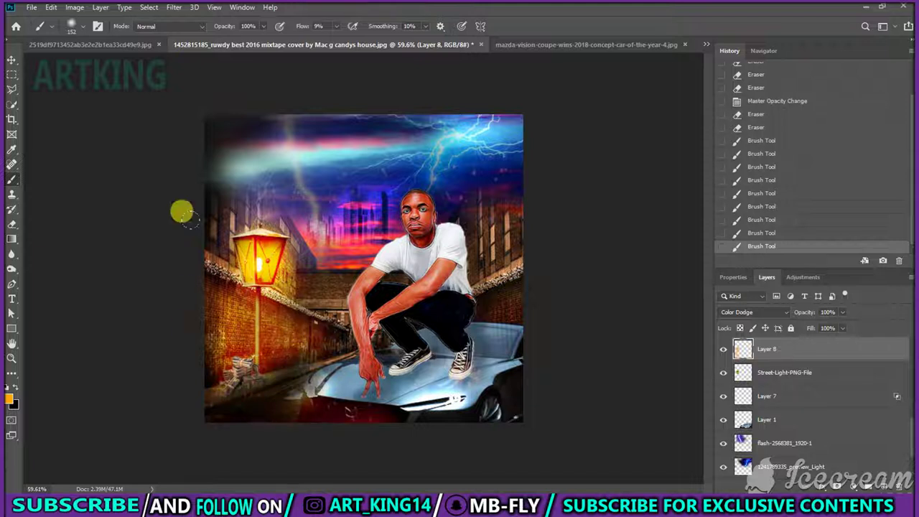
pyautogui.moveTo(183, 214); pyautogui.dragTo(273, 273)
pyautogui.keyDown('alt'); pyautogui.scroll(-3, 218, 391); pyautogui.keyUp('alt')
pyautogui.moveTo(459, 230); pyautogui.dragTo(323, 186)
pyautogui.moveTo(459, 179); pyautogui.dragTo(280, 186)
pyautogui.click(460, 349)
# Change the paint colour, undo a stray stroke, and brighten the cover's top edge.
pyautogui.click(16, 393)
pyautogui.moveTo(441, 293); pyautogui.dragTo(431, 364)
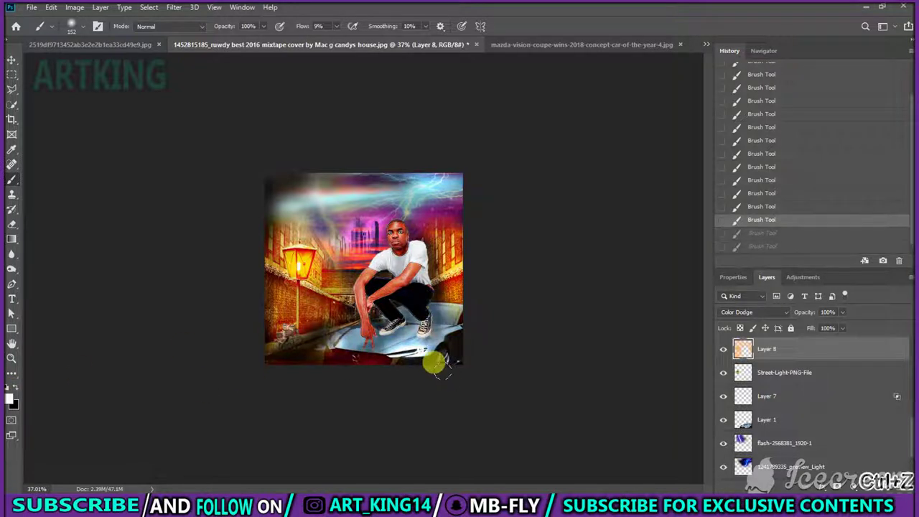
pyautogui.keyDown('alt'); pyautogui.scroll(3, 431, 353); pyautogui.keyUp('alt')
pyautogui.hotkey('ctrl', 'z')
pyautogui.hotkey('ctrl', 'z')
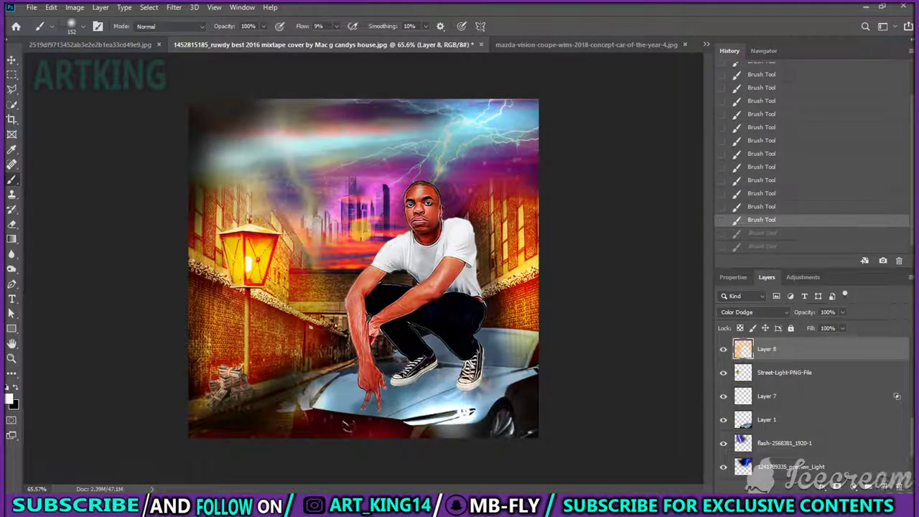
pyautogui.moveTo(288, 76); pyautogui.dragTo(533, 147)
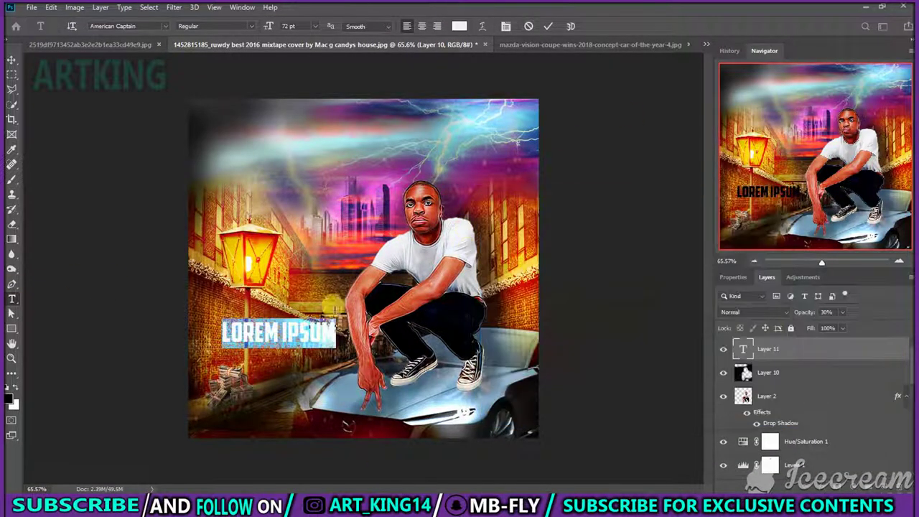
# Set MIXTAPE in Mortified Drip and move it lower beside the money stack.
pyautogui.scroll(-5, 246, 338)
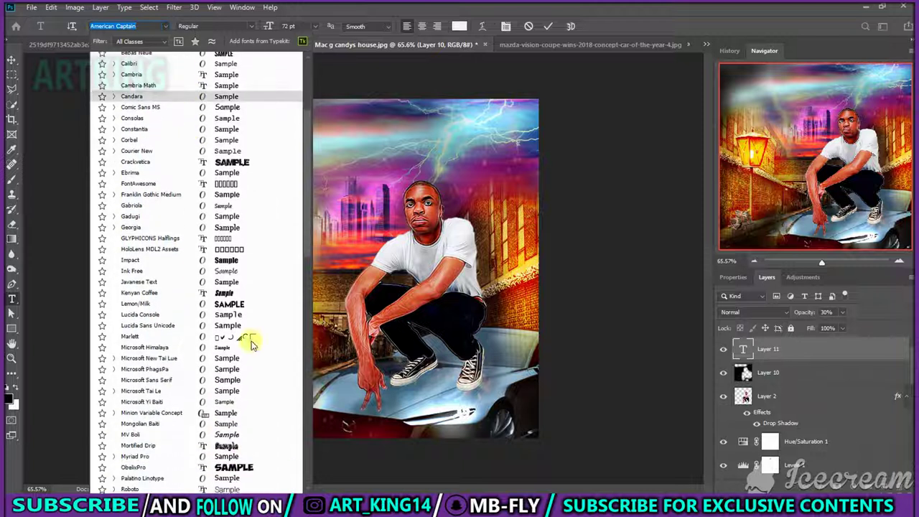
pyautogui.click(245, 332)
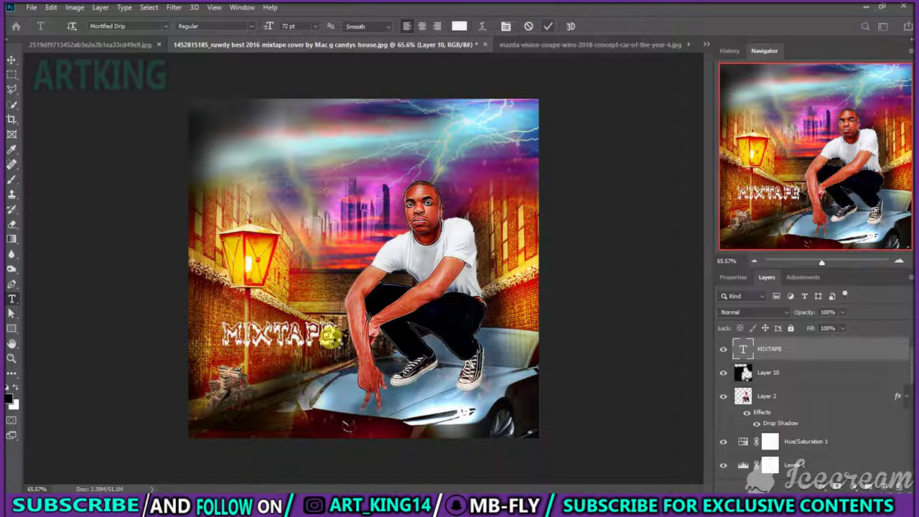
pyautogui.hotkey('ctrl', 'Return')
pyautogui.moveTo(310, 334)
pyautogui.mouseDown()
pyautogui.moveTo(335, 383)
pyautogui.moveTo(332, 375)
pyautogui.mouseUp()
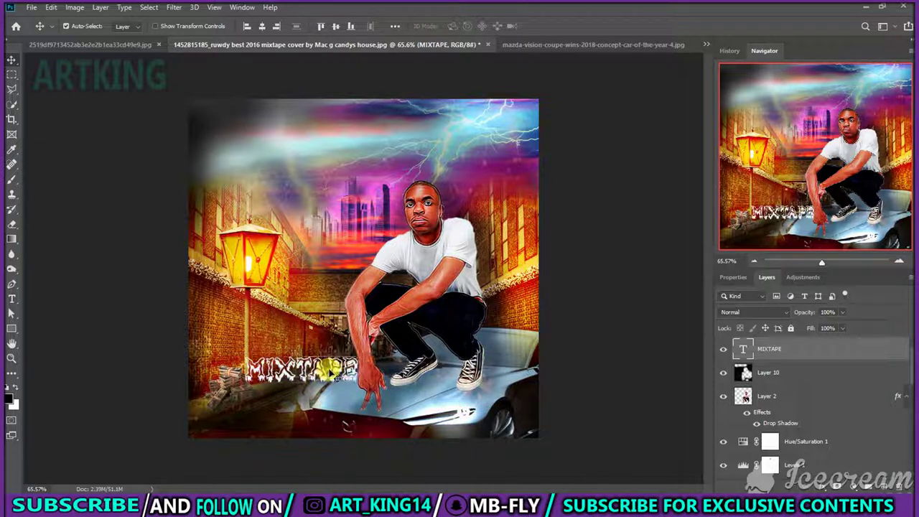
pyautogui.rightClick(772, 350)
pyautogui.click(659, 7)
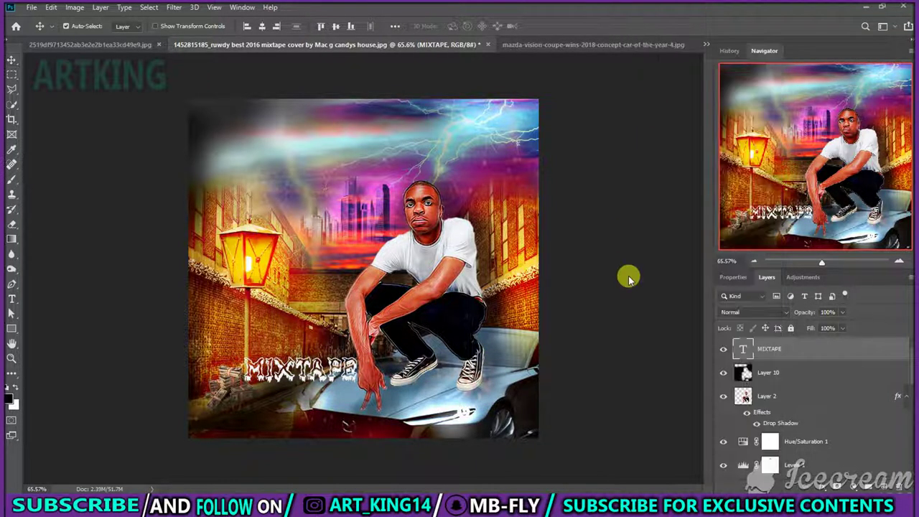
# Enable a Gradient Overlay on MIXTAPE and recolour its first gradient stop.
pyautogui.click(493, 281)
pyautogui.click(689, 180)
pyautogui.doubleClick(487, 274)
pyautogui.click(759, 225)
pyautogui.doubleClick(487, 276)
pyautogui.click(617, 240)
pyautogui.click(748, 223)
# Set both gradient stops to cyan and apply the gradient overlay style.
pyautogui.click(539, 318)
pyautogui.click(619, 302)
pyautogui.click(633, 229)
pyautogui.moveTo(646, 231); pyautogui.dragTo(648, 304)
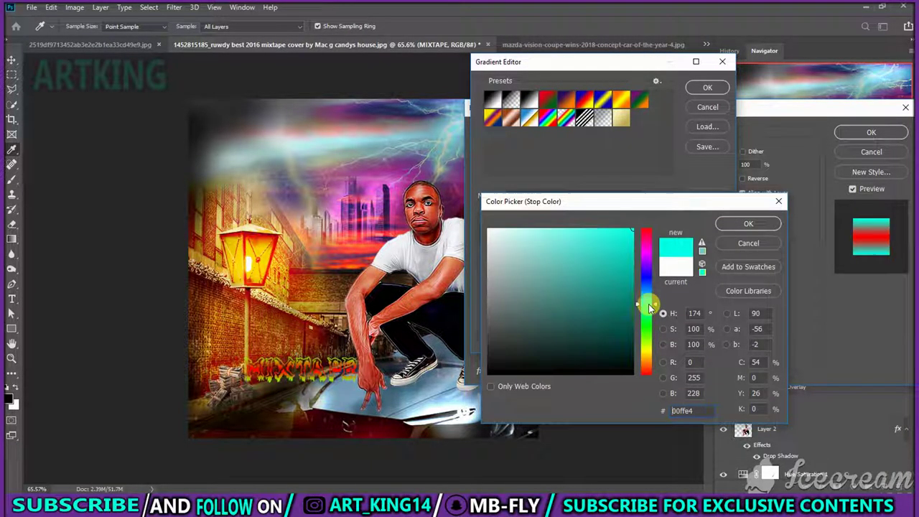
pyautogui.click(748, 224)
pyautogui.doubleClick(487, 275)
pyautogui.click(647, 298)
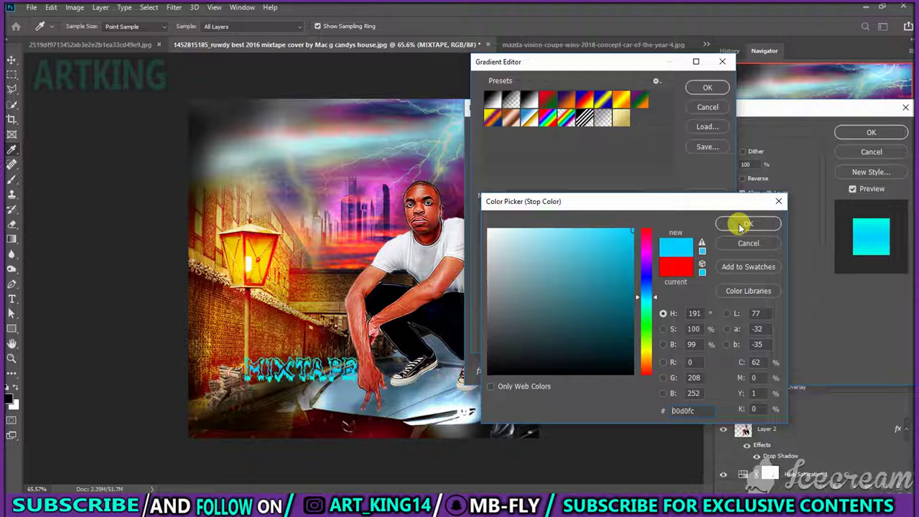
pyautogui.click(740, 227)
pyautogui.press('Return')
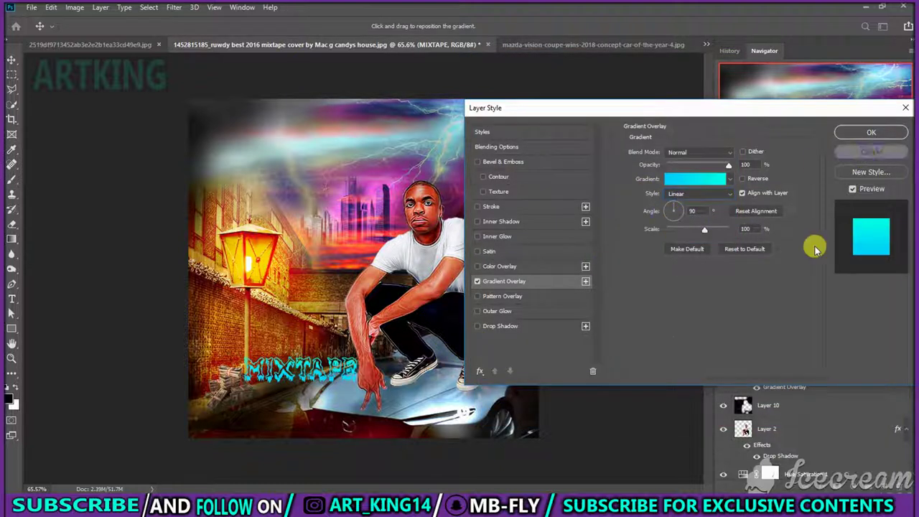
pyautogui.press('Return')
pyautogui.click(12, 298)
# Change the MIXTAPE font to Crackvetica.
pyautogui.click(163, 28)
pyautogui.click(122, 323)
pyautogui.doubleClick(270, 366)
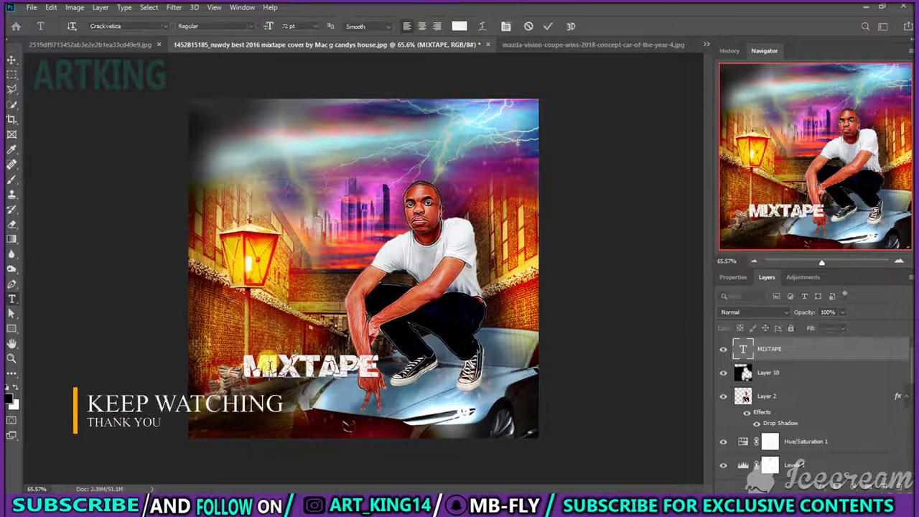
# Split the title into separate letter layers, starting with M and I.
pyautogui.rightClick(350, 136)
pyautogui.click(529, 239)
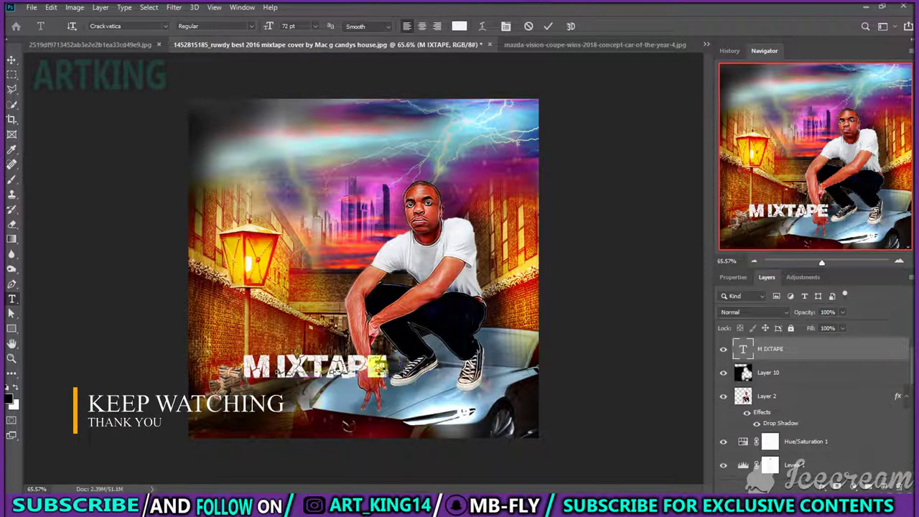
pyautogui.doubleClick(331, 366)
pyautogui.press('BackSpace')
pyautogui.click(280, 376)
pyautogui.write('I')
pyautogui.click(306, 404)
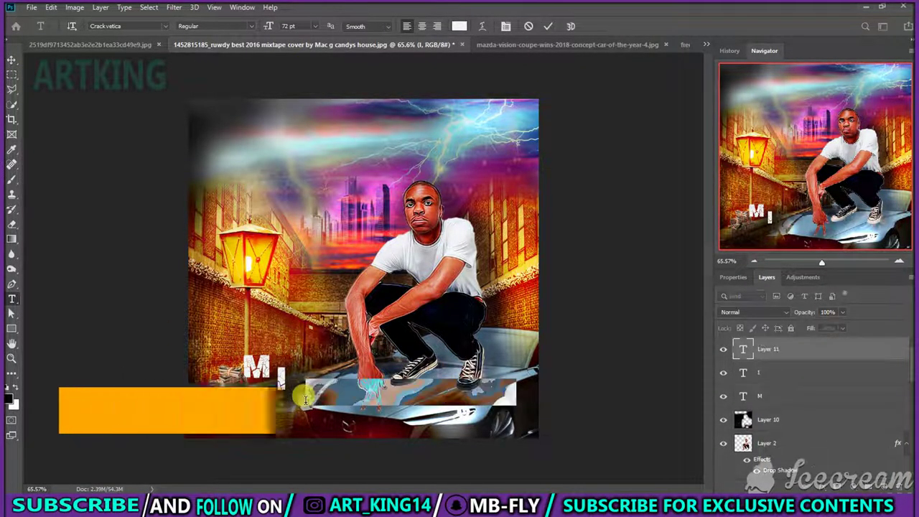
pyautogui.write('X')
# Add the P and E letters as new text layers.
pyautogui.click(346, 401)
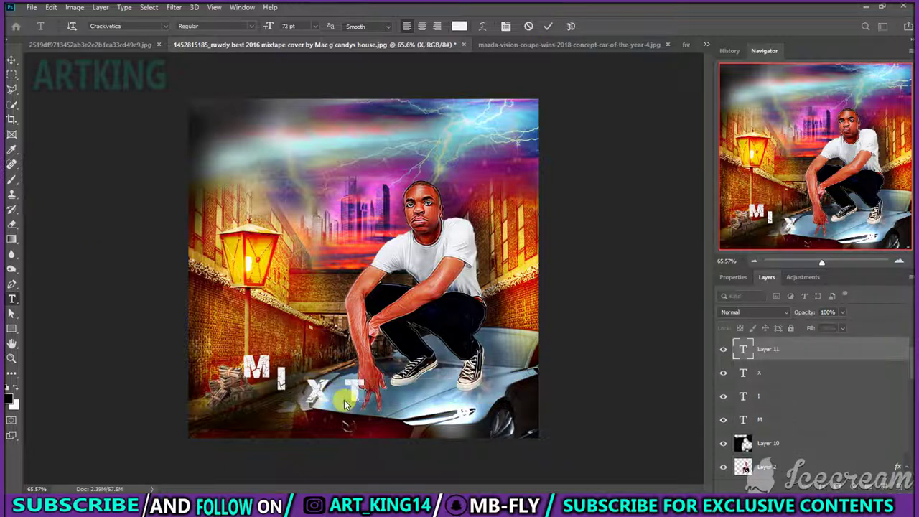
pyautogui.click(550, 29)
pyautogui.click(452, 388)
pyautogui.write('P')
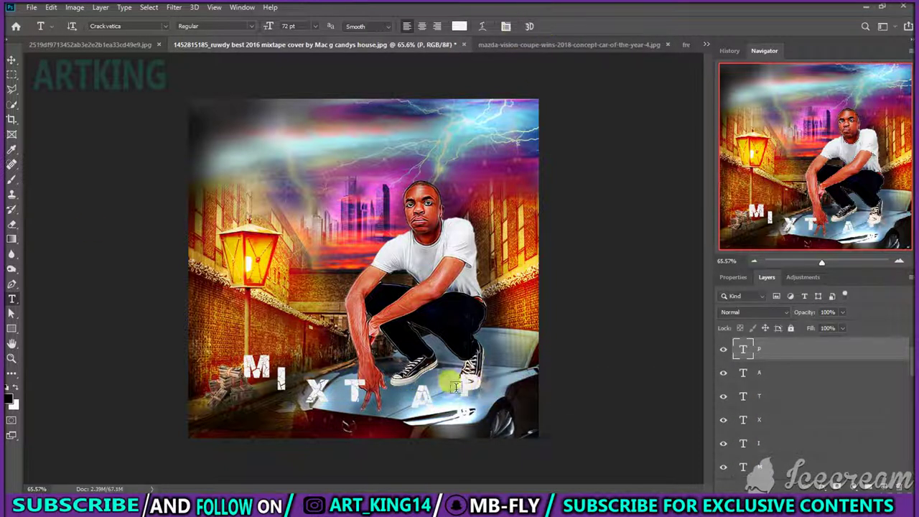
pyautogui.click(481, 366)
pyautogui.write('Ev')
# Move the M, I, X, T, A, P and E letters into one row near the top-left.
pyautogui.moveTo(257, 366); pyautogui.dragTo(216, 126)
pyautogui.click(282, 374)
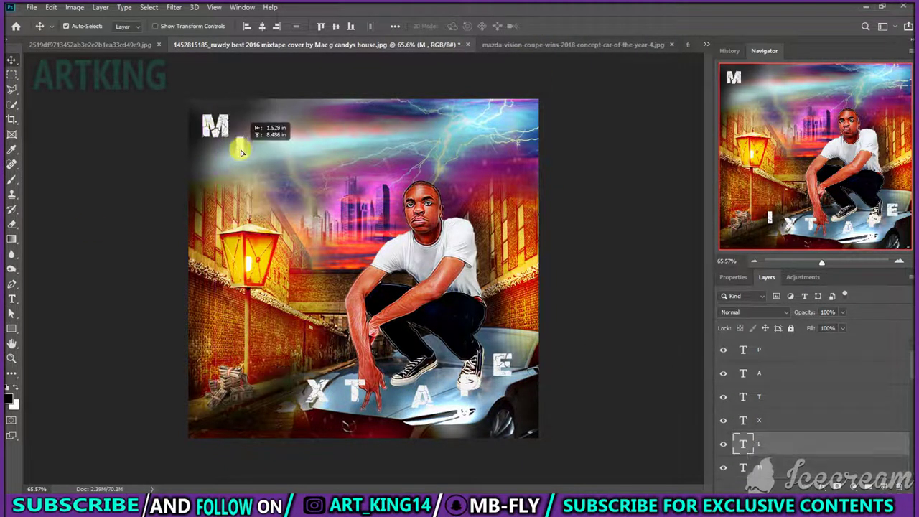
pyautogui.moveTo(318, 391); pyautogui.dragTo(261, 170)
pyautogui.moveTo(354, 391); pyautogui.dragTo(287, 196)
pyautogui.moveTo(422, 395); pyautogui.dragTo(318, 199)
pyautogui.moveTo(466, 388)
pyautogui.mouseDown()
pyautogui.moveTo(352, 198)
pyautogui.moveTo(387, 194)
pyautogui.mouseUp()
pyautogui.moveTo(352, 196); pyautogui.dragTo(362, 194)
pyautogui.moveTo(318, 198)
pyautogui.mouseDown()
pyautogui.moveTo(335, 194)
pyautogui.moveTo(310, 194)
pyautogui.mouseUp()
pyautogui.moveTo(260, 170); pyautogui.dragTo(291, 194)
pyautogui.moveTo(239, 147)
pyautogui.mouseDown()
pyautogui.moveTo(269, 193)
pyautogui.moveTo(259, 213)
pyautogui.mouseUp()
# Stretch the M letter wider with Free Transform.
pyautogui.hotkey('ctrl', 't')
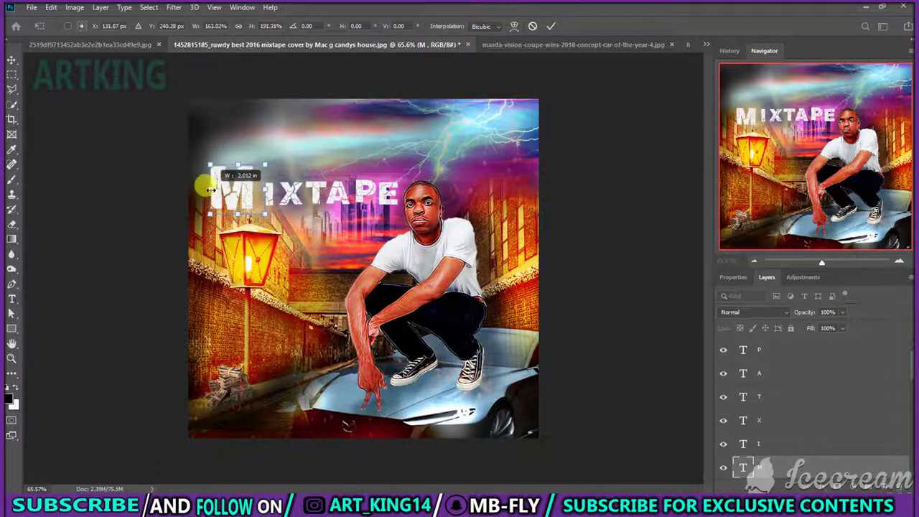
pyautogui.moveTo(207, 188); pyautogui.dragTo(208, 188)
pyautogui.press('Return')
pyautogui.keyDown('shift'); pyautogui.click(758, 355); pyautogui.keyUp('shift')
# Merge the MIXTAPE letters and add a Gradient Overlay with a green left stop.
pyautogui.hotkey('ctrl', 'e')
pyautogui.doubleClick(825, 348)
pyautogui.click(502, 280)
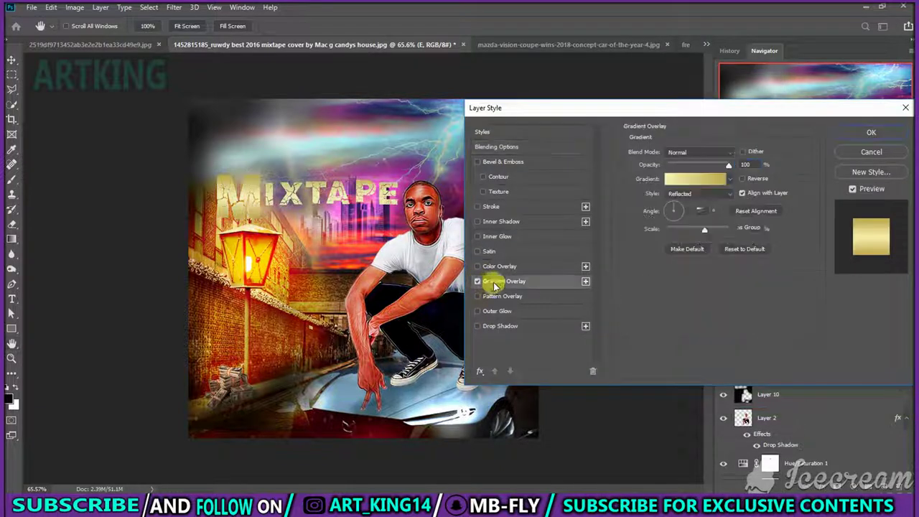
pyautogui.click(731, 178)
pyautogui.click(708, 180)
pyautogui.doubleClick(486, 274)
pyautogui.click(621, 242)
pyautogui.moveTo(644, 242); pyautogui.dragTo(644, 322)
pyautogui.click(764, 222)
# Set the other gradient stops to darker greens, add a drop shadow, and apply the style.
pyautogui.doubleClick(718, 274)
pyautogui.click(615, 304)
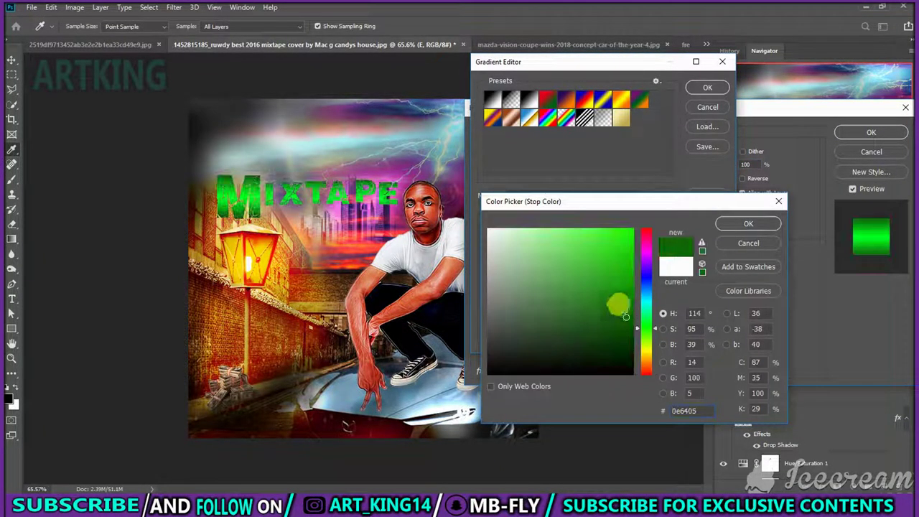
pyautogui.click(751, 222)
pyautogui.click(708, 87)
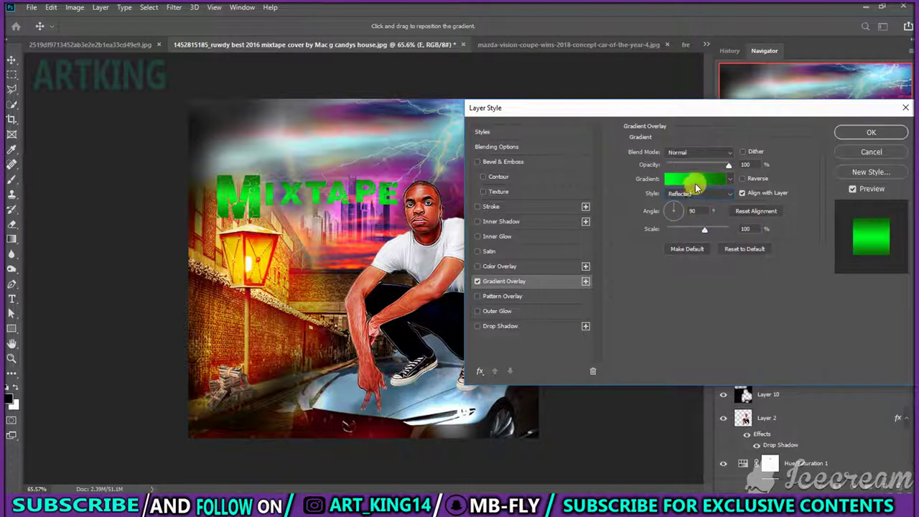
pyautogui.click(693, 180)
pyautogui.click(528, 314)
pyautogui.click(624, 314)
pyautogui.click(748, 224)
pyautogui.click(707, 87)
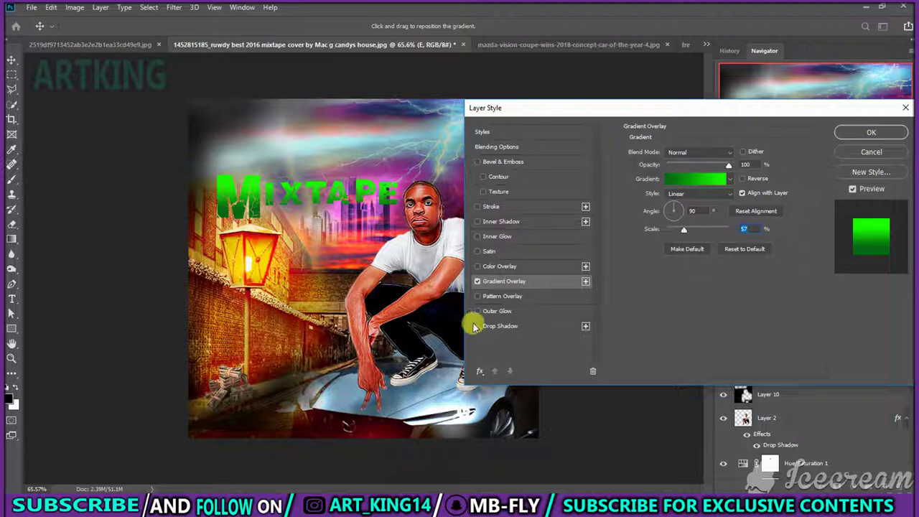
pyautogui.click(495, 326)
pyautogui.press('Return')
# Paste the Parental Advisory image and shrink it into the bottom-left corner.
pyautogui.hotkey('ctrl', 'v')
pyautogui.hotkey('ctrl', 't')
pyautogui.moveTo(275, 169); pyautogui.dragTo(266, 391)
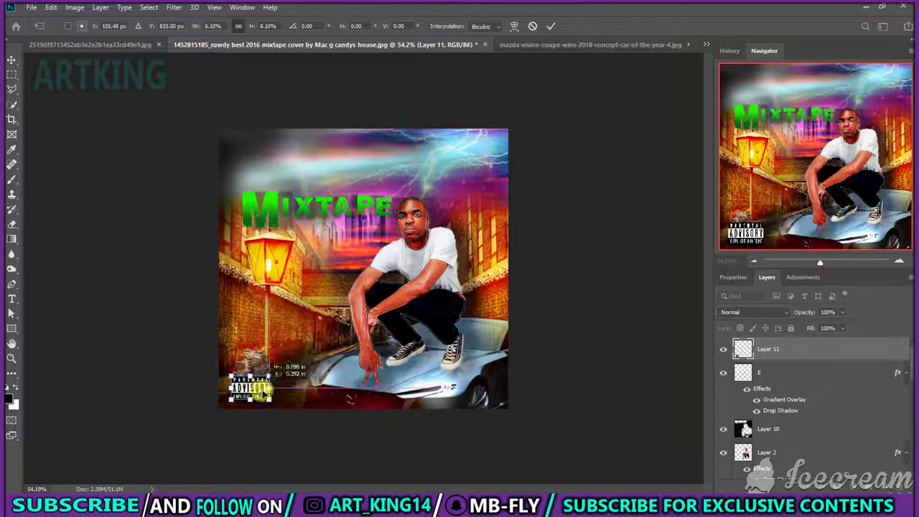
# Commit the Parental Advisory label's size and cancel the extra transform.
pyautogui.press('Return')
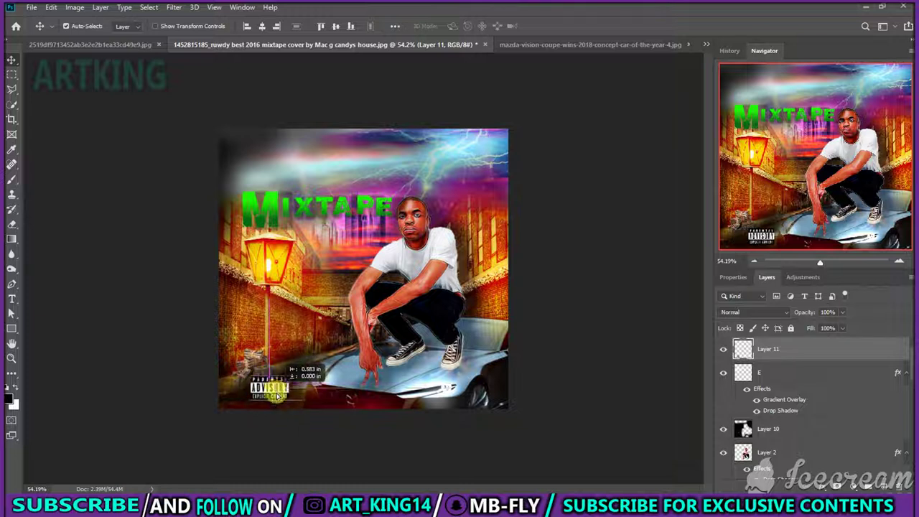
pyautogui.hotkey('ctrl', 't')
pyautogui.hotkey('ctrl', 'z')
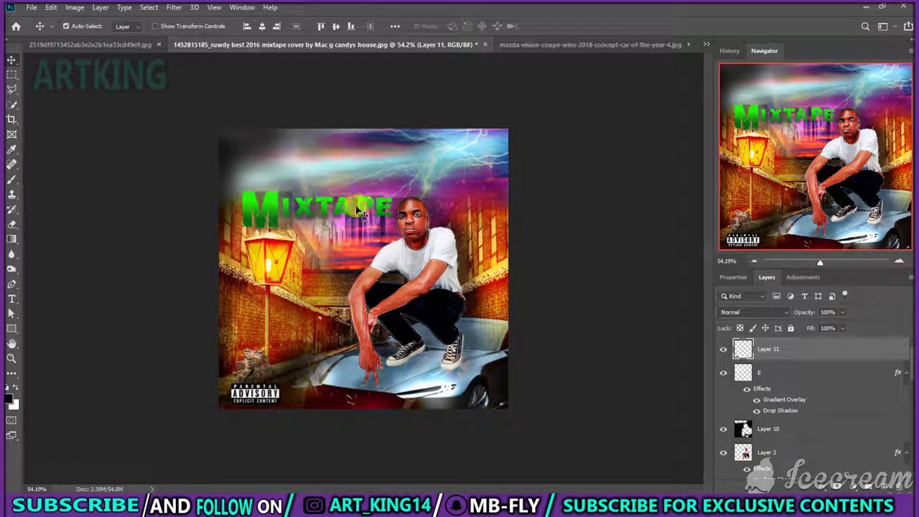
pyautogui.hotkey('ctrl', 'z')
# Select the title layer and nudge MIXTAPE slightly left and down with the Move tool.
pyautogui.click(826, 372)
pyautogui.click(11, 224)
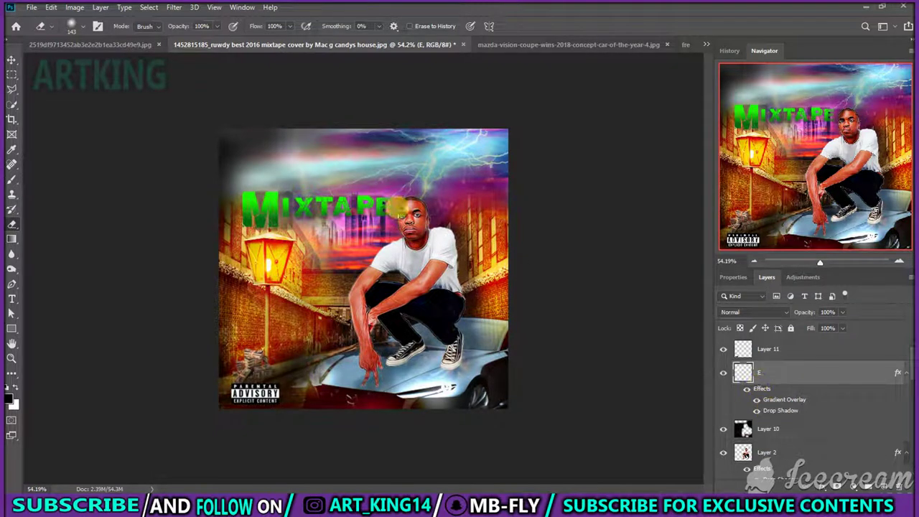
pyautogui.press('v')
pyautogui.moveTo(334, 208); pyautogui.dragTo(323, 211)
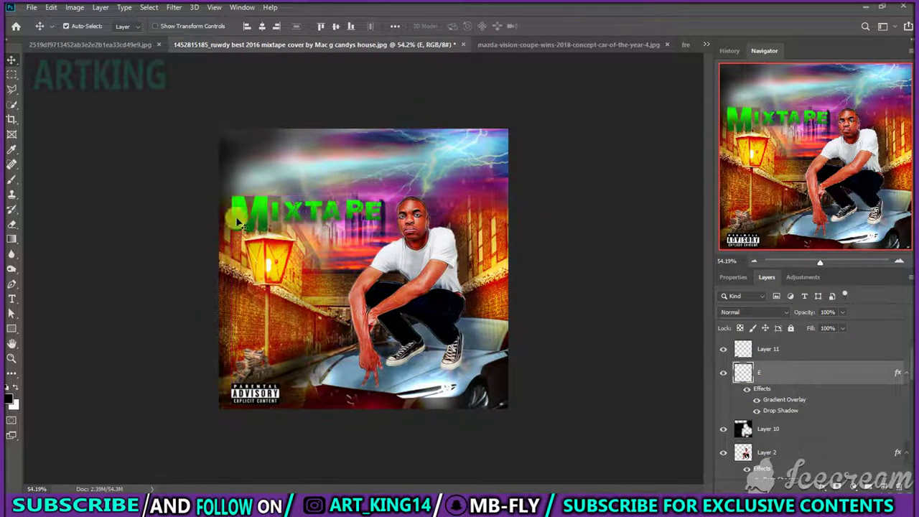
# Type 'A R T K I N G' in ObelixPro at the cover's top-left.
pyautogui.click(235, 146)
pyautogui.click(314, 26)
pyautogui.click(305, 142)
pyautogui.click(165, 26)
pyautogui.click(129, 56)
pyautogui.write('A R T')
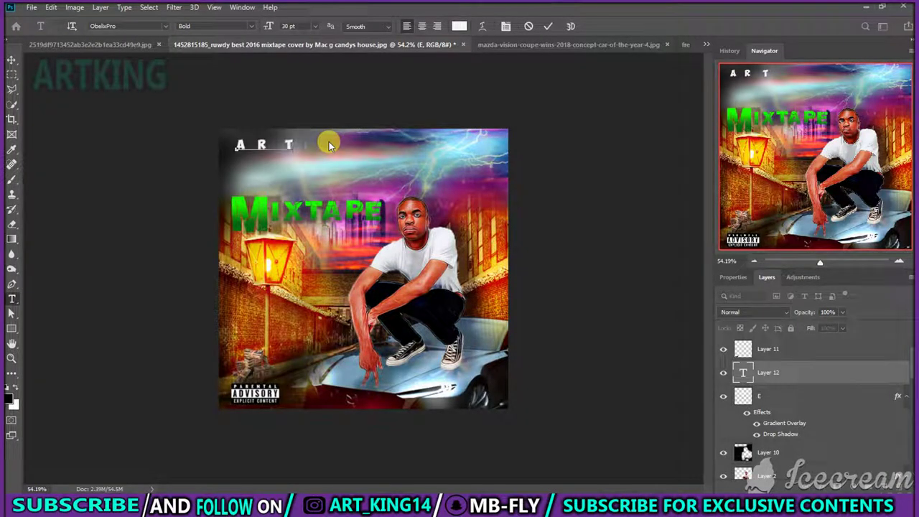
pyautogui.write(' K I N G')
# Set ARTKING to 16 pt and centre it along the top of the cover.
pyautogui.hotkey('ctrl', 'a')
pyautogui.click(165, 26)
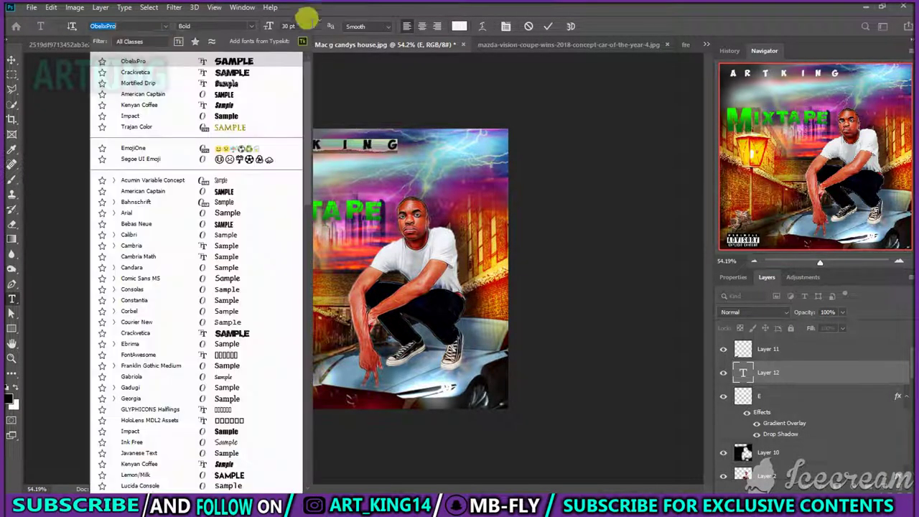
pyautogui.click(315, 26)
pyautogui.click(299, 111)
pyautogui.hotkey('ctrl', 'Return')
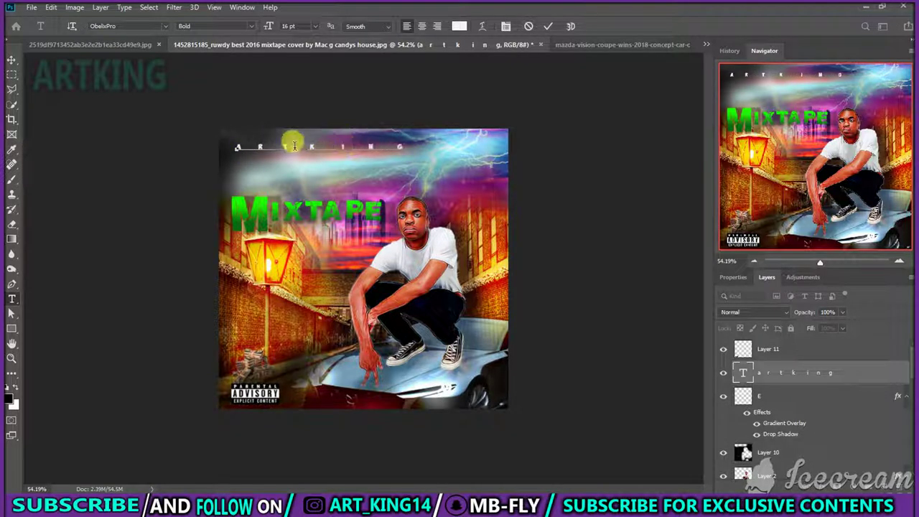
pyautogui.click(12, 60)
pyautogui.moveTo(270, 149); pyautogui.dragTo(316, 149)
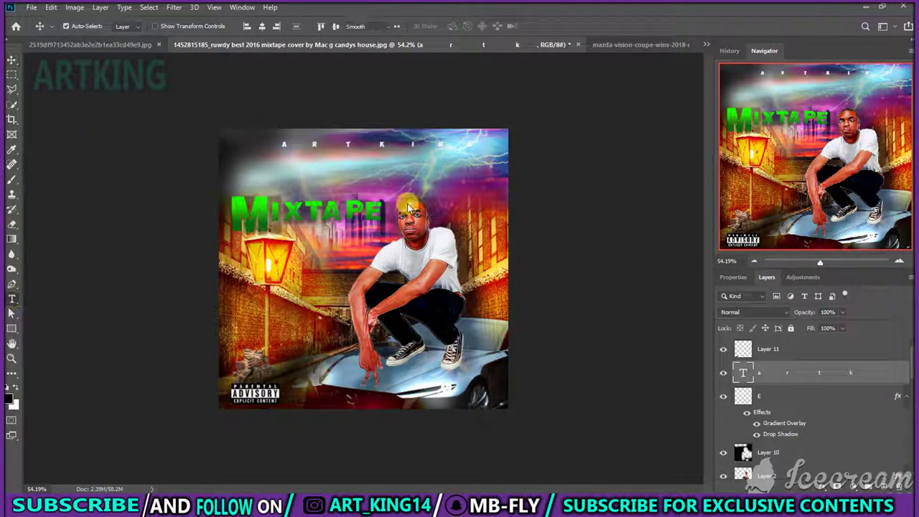
# Give ARTKING a larger text size, then scale it down slightly to fit.
pyautogui.press('t')
pyautogui.click(284, 143)
pyautogui.click(314, 29)
pyautogui.click(301, 118)
pyautogui.hotkey('ctrl', 't')
pyautogui.moveTo(221, 139); pyautogui.dragTo(279, 145)
pyautogui.press('Return')
pyautogui.doubleClick(826, 372)
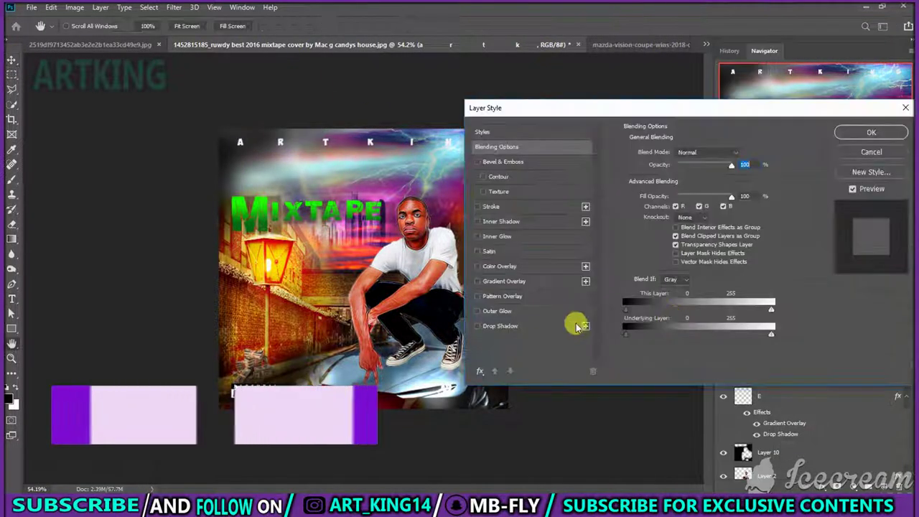
# Add a drop shadow to ARTKING with opacity 60, distance 4 and spread 60.
pyautogui.click(486, 325)
pyautogui.moveTo(689, 204); pyautogui.dragTo(668, 204)
pyautogui.moveTo(683, 168); pyautogui.dragTo(699, 168)
pyautogui.moveTo(689, 216); pyautogui.dragTo(699, 216)
# Add a Gradient Overlay using the Foreground to Background preset.
pyautogui.click(502, 281)
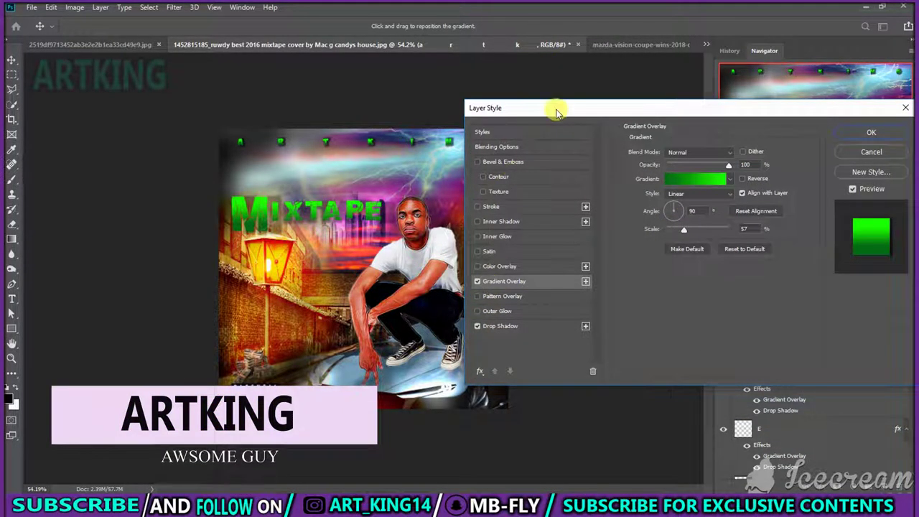
pyautogui.click(689, 181)
pyautogui.click(620, 100)
pyautogui.click(622, 118)
pyautogui.click(547, 100)
pyautogui.click(493, 99)
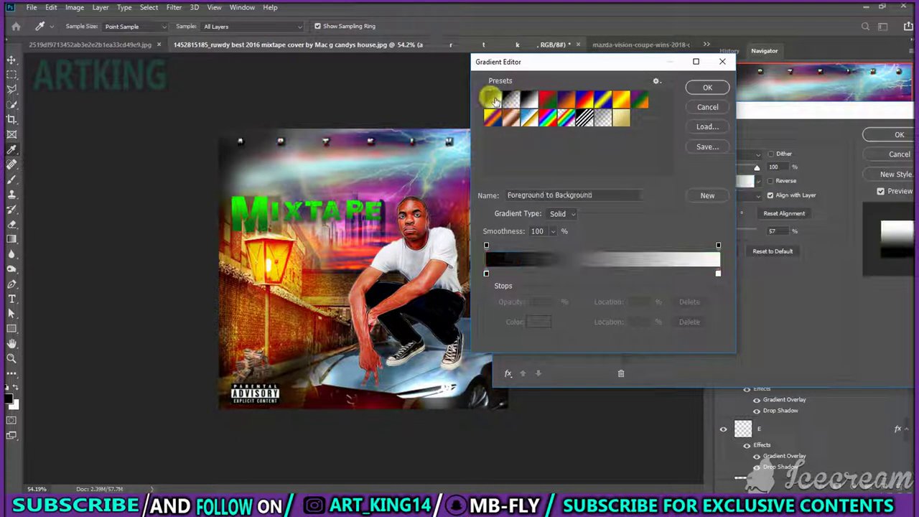
# Set the gradient stops to white and magenta sampled from the pink letters, and apply.
pyautogui.doubleClick(486, 275)
pyautogui.press('Return')
pyautogui.doubleClick(611, 276)
pyautogui.press('Return')
pyautogui.doubleClick(716, 276)
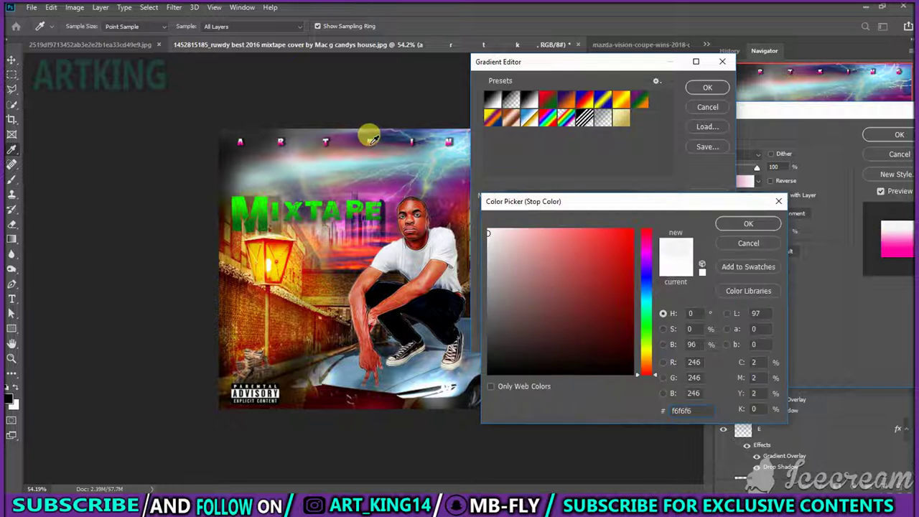
pyautogui.click(371, 139)
pyautogui.press('Return')
pyautogui.click(707, 86)
pyautogui.press('Return')
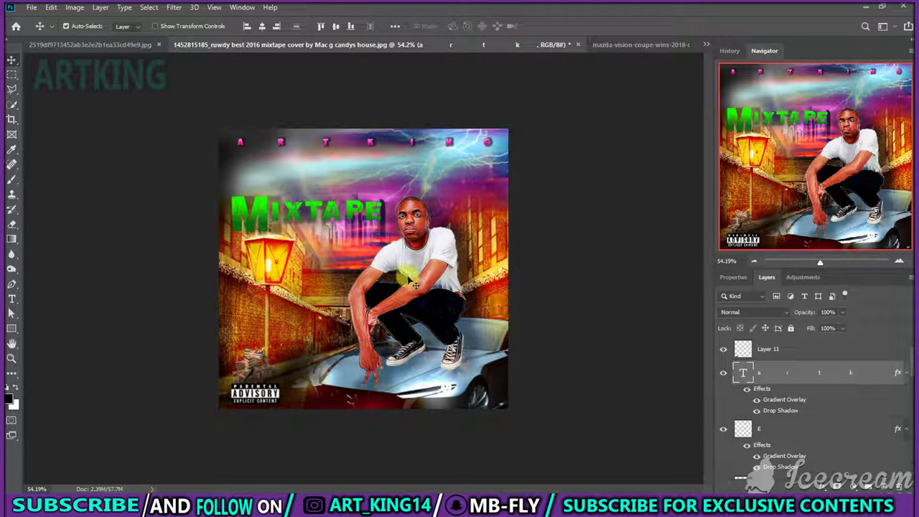
# Select the money image layer and enlarge the eraser size.
pyautogui.click(236, 153)
pyautogui.press('e')
pyautogui.rightClick(276, 173)
pyautogui.moveTo(338, 205); pyautogui.dragTo(386, 205)
pyautogui.press('Return')
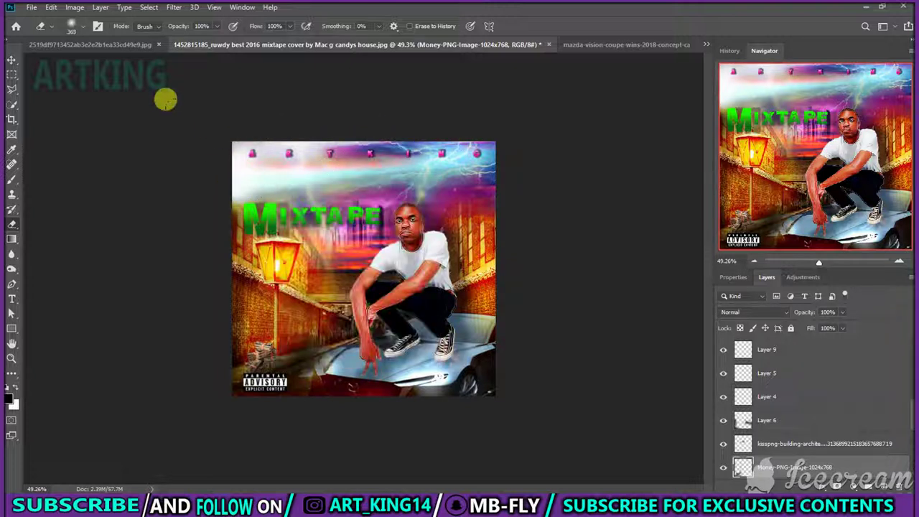
# On Color Dodge Layer 8, brush a yellow glow on the M and highlights across the artwork.
pyautogui.hotkey('alt', '[')
pyautogui.press('b')
pyautogui.click(214, 188)
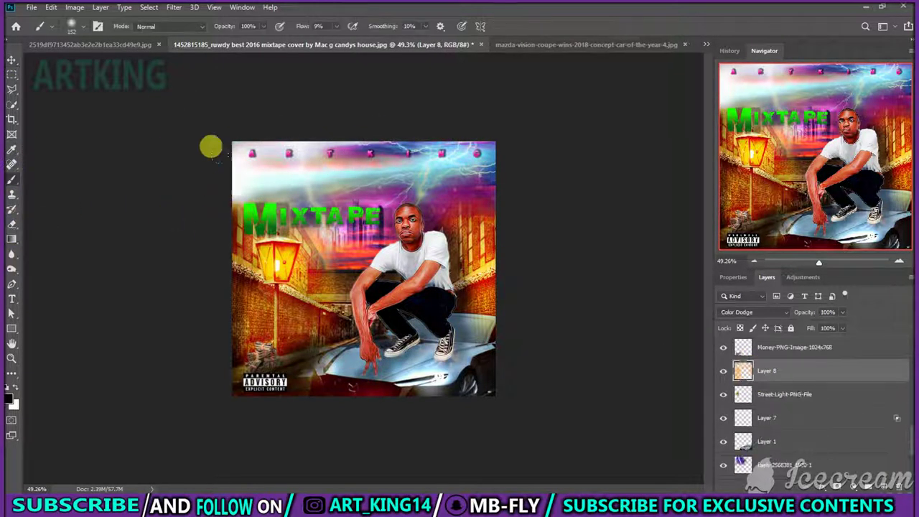
pyautogui.click(270, 213)
pyautogui.moveTo(323, 127); pyautogui.dragTo(300, 386)
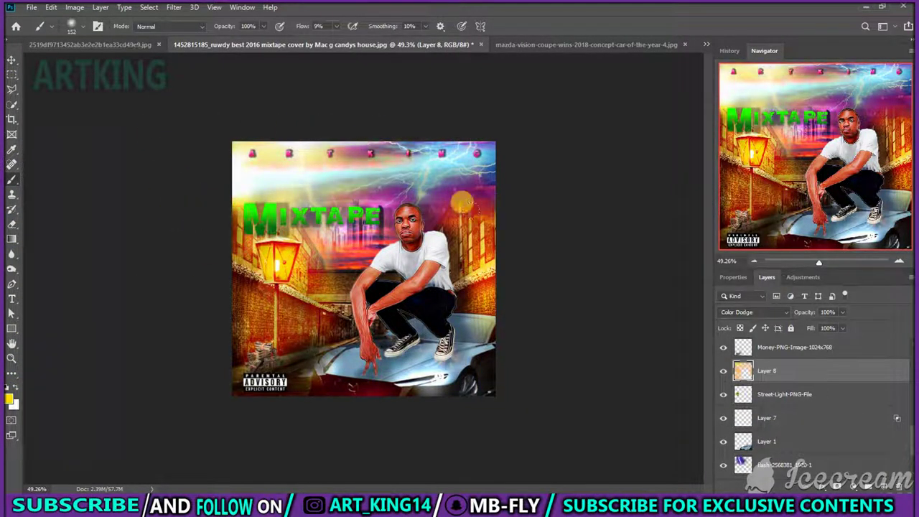
# Switch the paint colour to pink and undo the pink glow stroke.
pyautogui.click(9, 399)
pyautogui.click(316, 154)
pyautogui.press('Return')
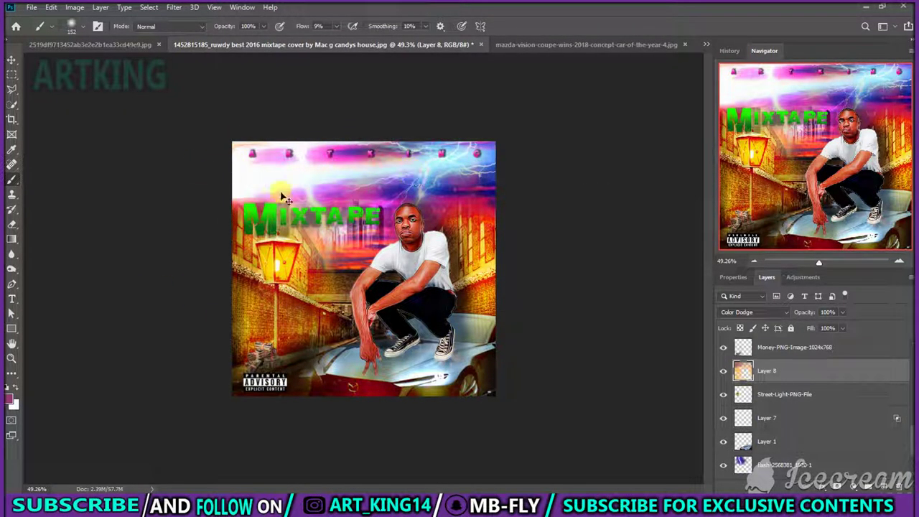
pyautogui.hotkey('ctrl', 'z')
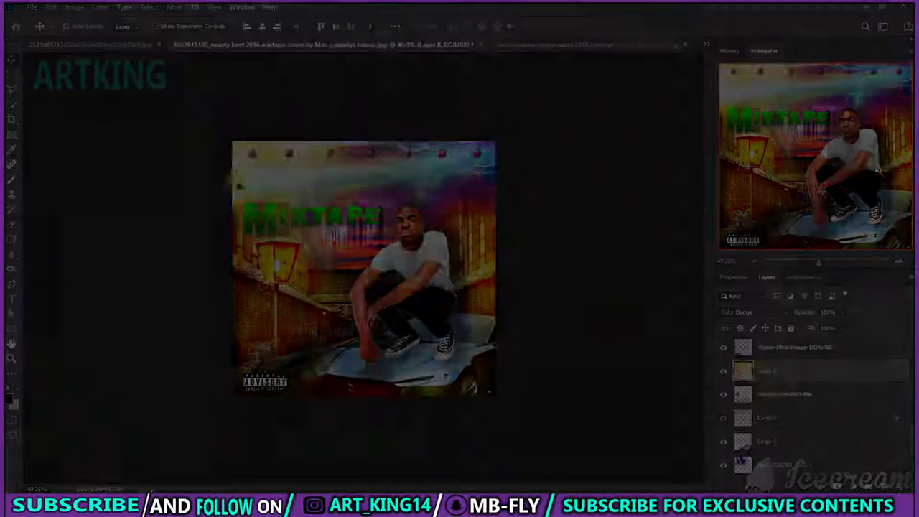